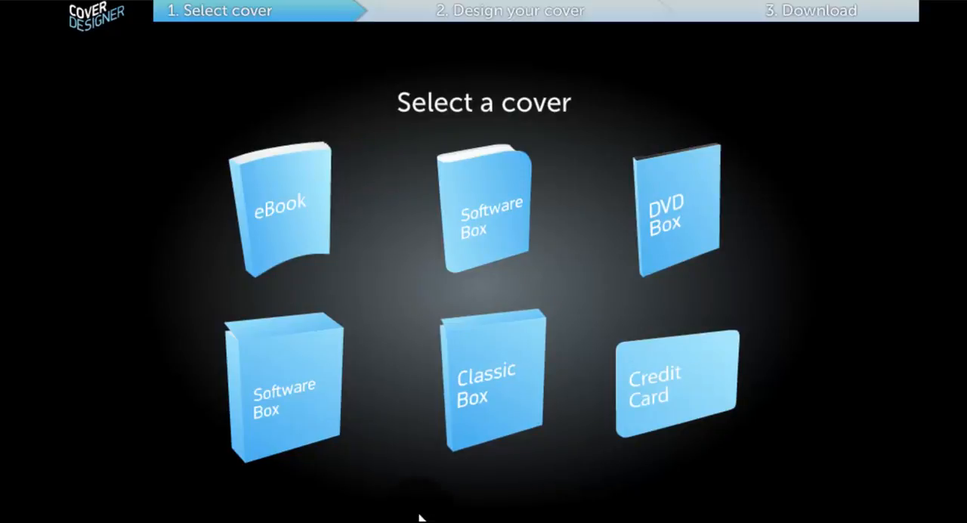
Select the eBook as the cover type to design
left_click(312, 221)
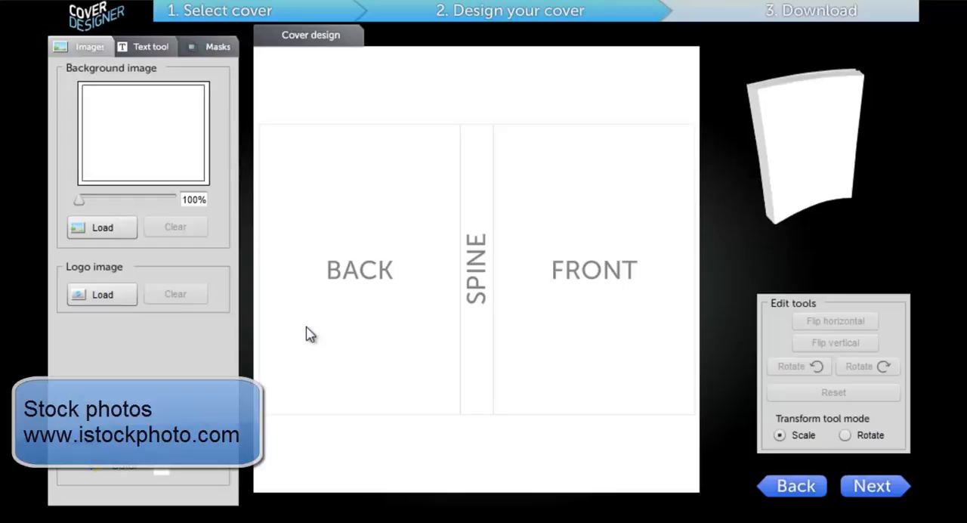
Browse the Web Graphics (Gold Membership) file listing on the InDigitalWorks site for cover graphics
mouse_move(264, 302)
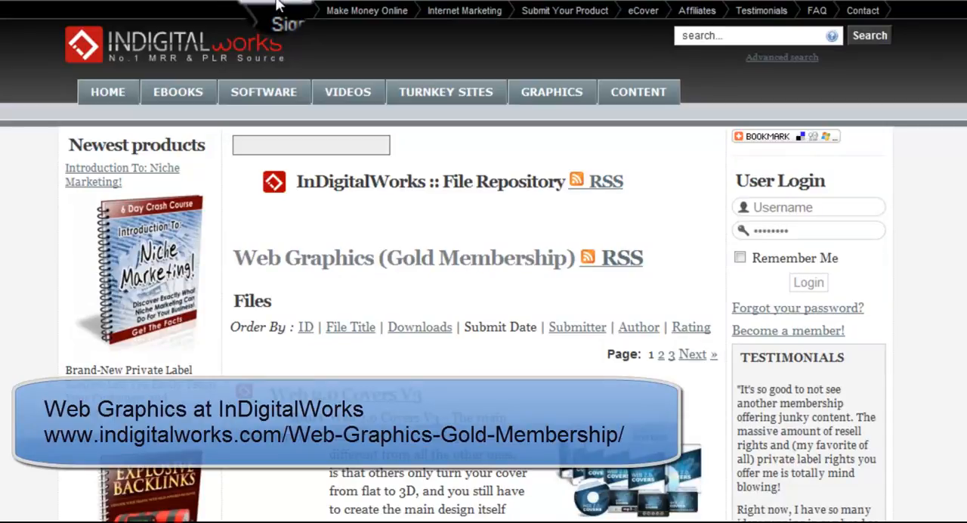
scroll(334, 333, "down", 3)
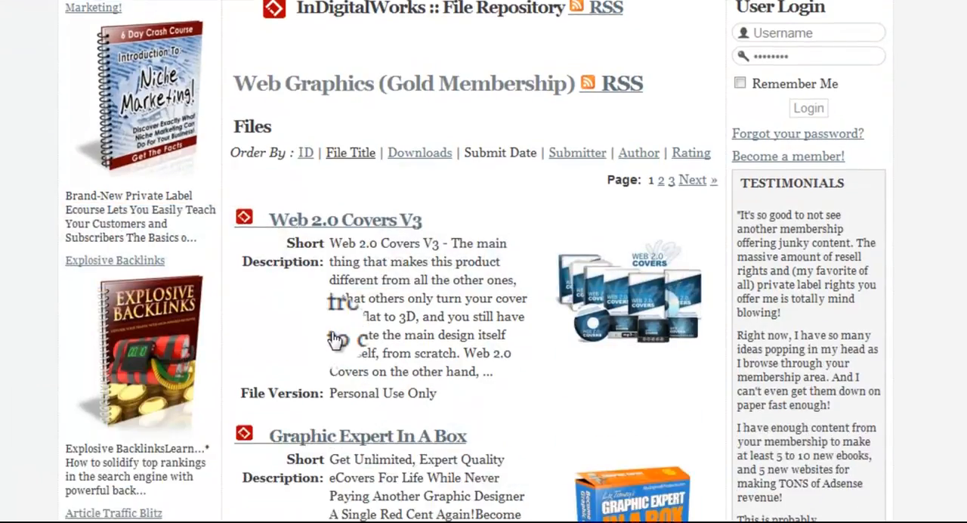
scroll(334, 338, "down", 3)
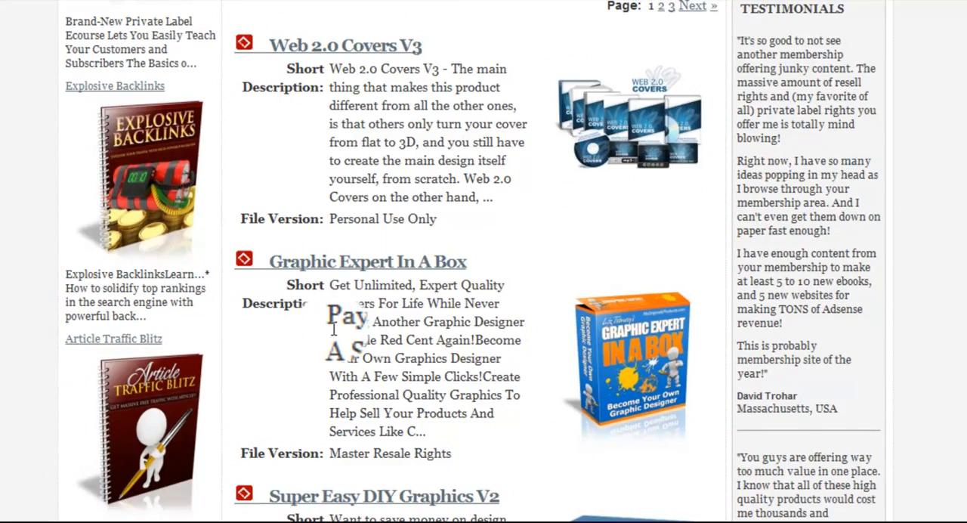
scroll(333, 327, "down", 9)
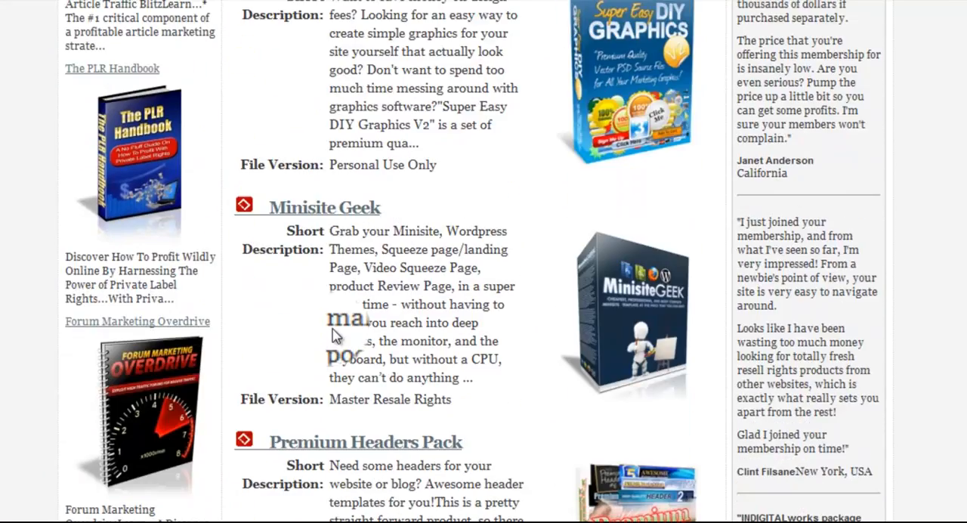
scroll(333, 327, "up", 14)
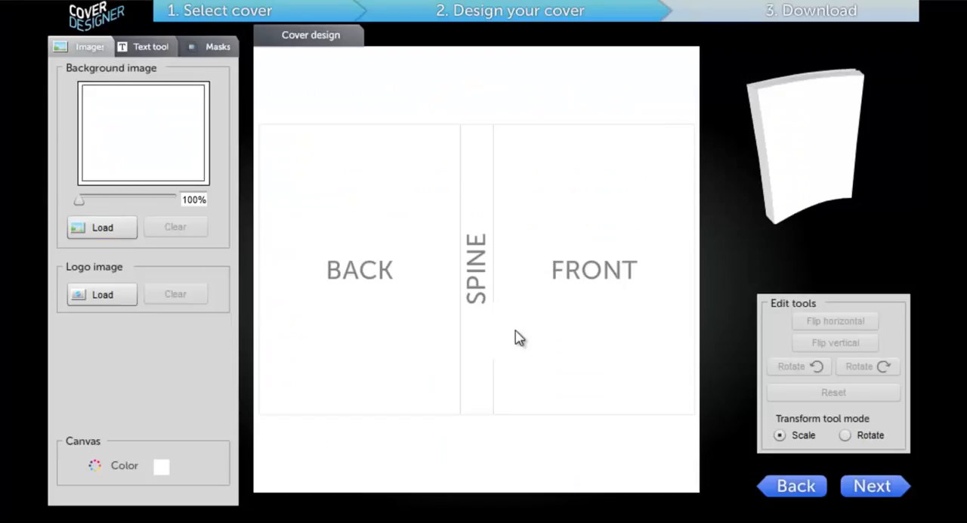
Load the abstract-wallpaper image as the cover's background
left_click(109, 228)
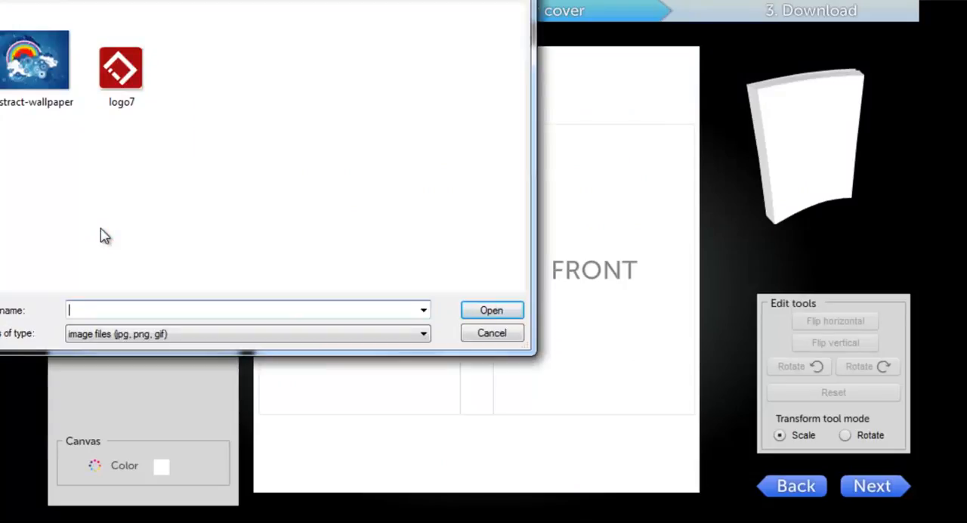
left_click(23, 102)
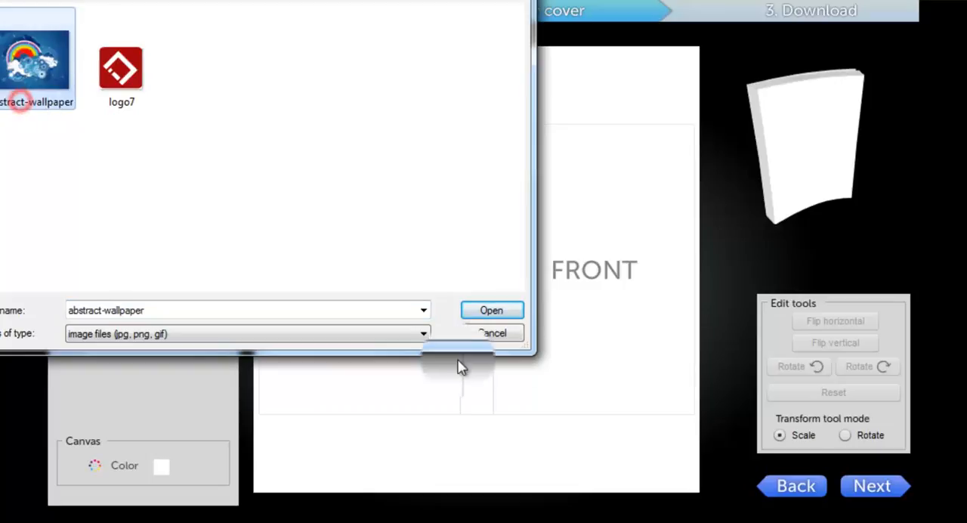
left_click(507, 314)
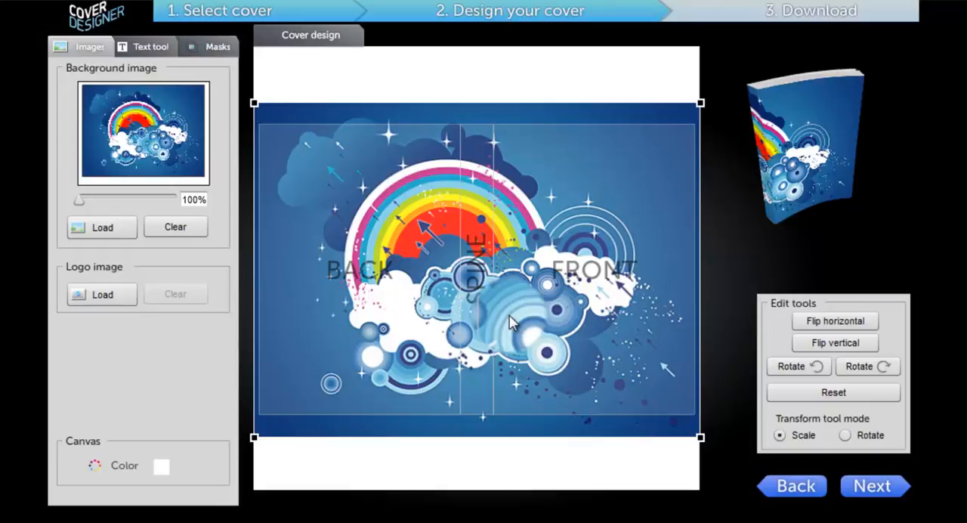
Try moving the background image around the canvas and adjusting its zoom
left_click_drag(510, 321, 460, 265)
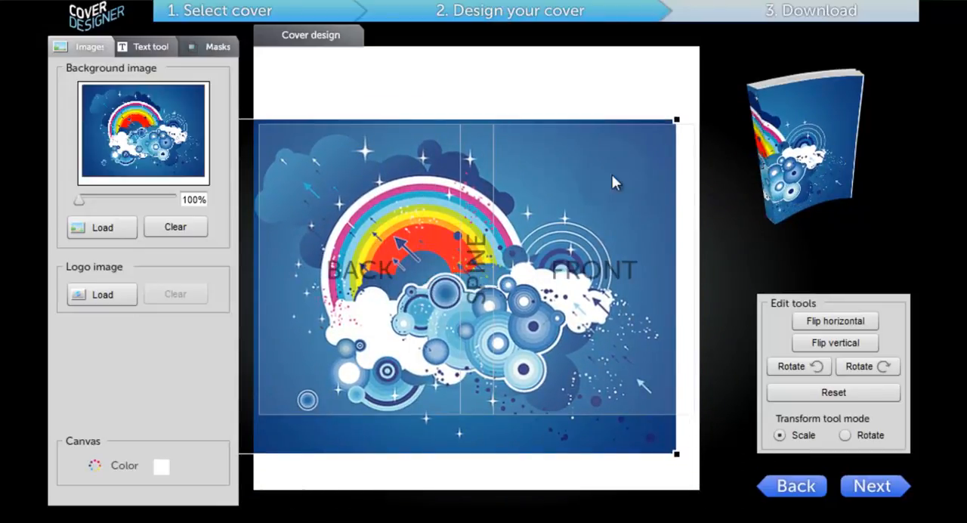
left_click_drag(512, 280, 570, 283)
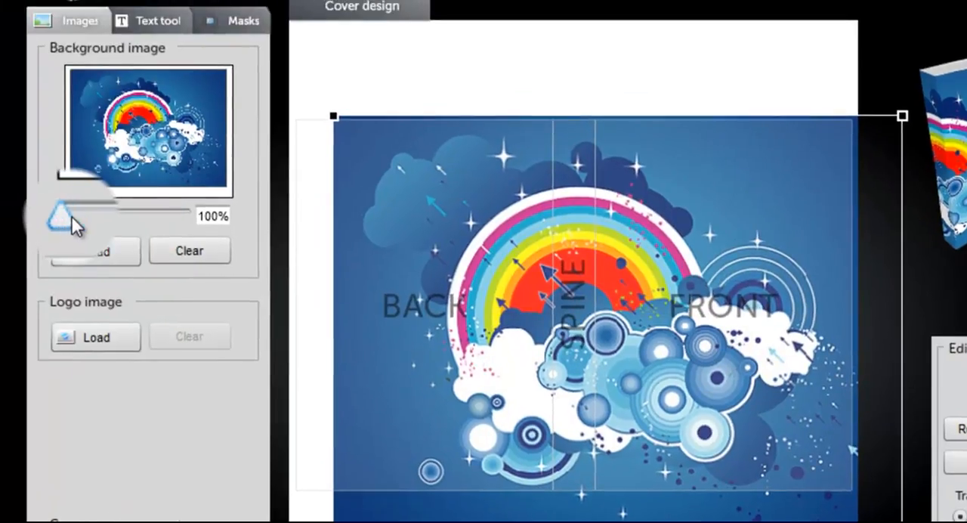
mouse_move(72, 225)
left_mouse_down()
mouse_move(80, 224)
mouse_move(65, 215)
mouse_move(76, 213)
mouse_move(55, 226)
mouse_move(87, 222)
mouse_move(66, 229)
left_mouse_up()
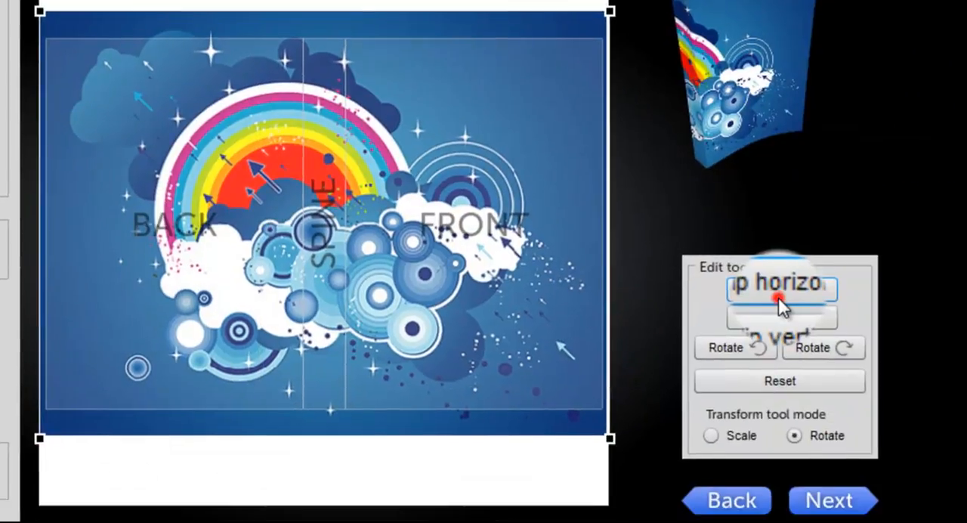
Try flipping the background image horizontally and vertically and rotating it counterclockwise
left_click(782, 290)
left_click(775, 317)
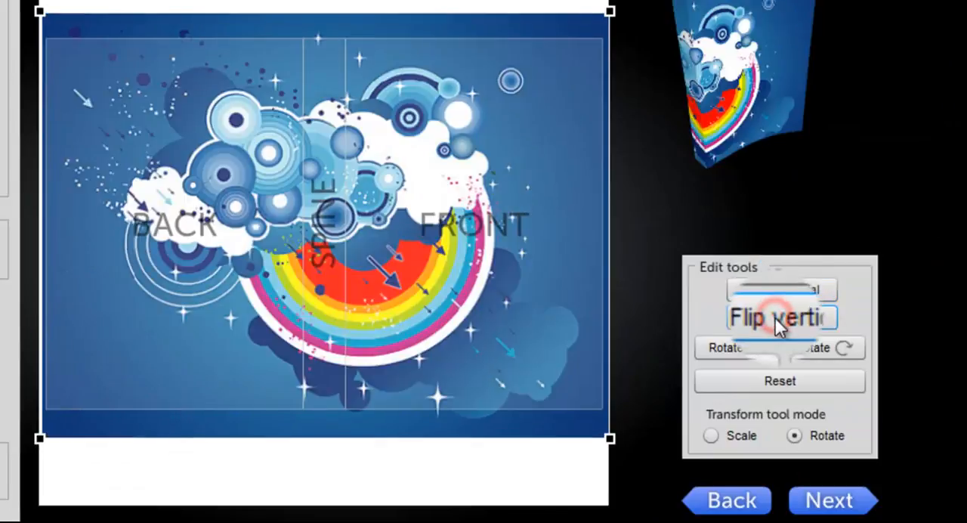
left_click(733, 357)
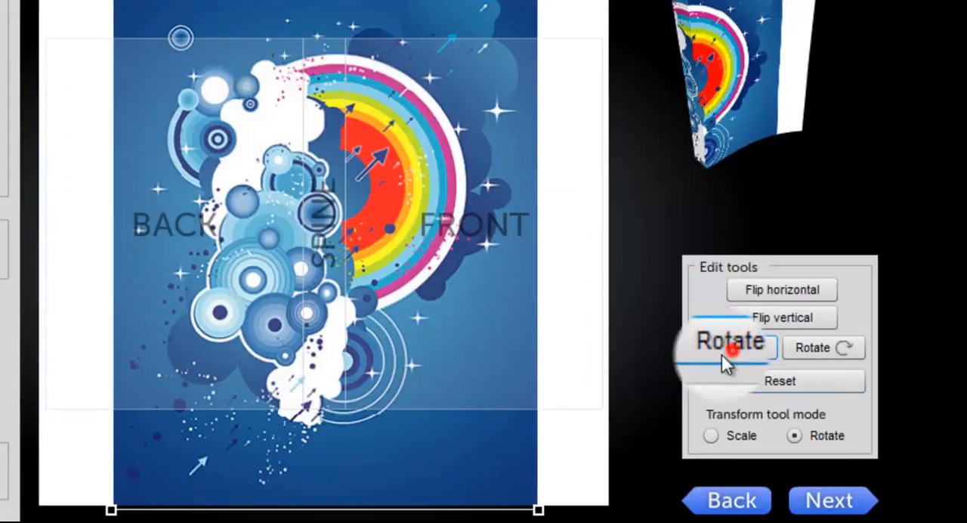
left_click(733, 357)
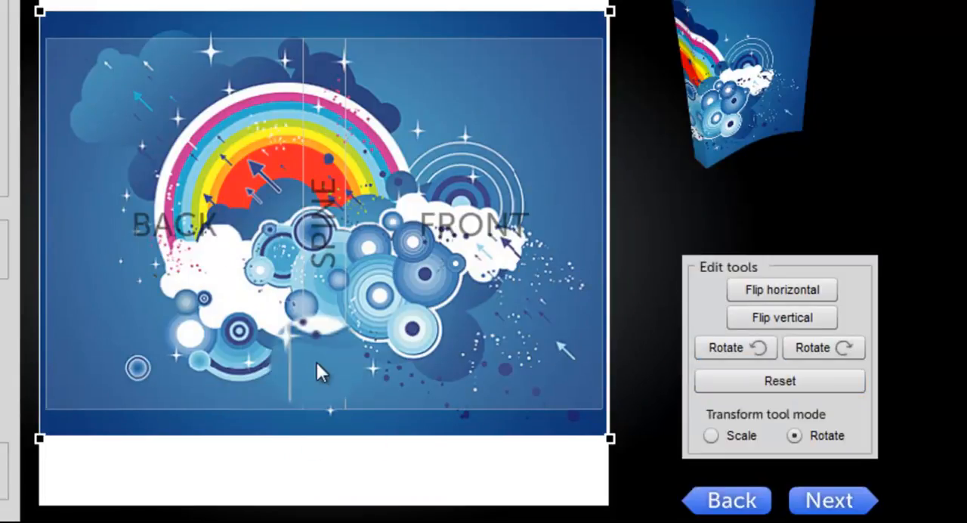
Try scaling and freely rotating the background image with both transform tool modes, and reset its transformation
left_click(731, 433)
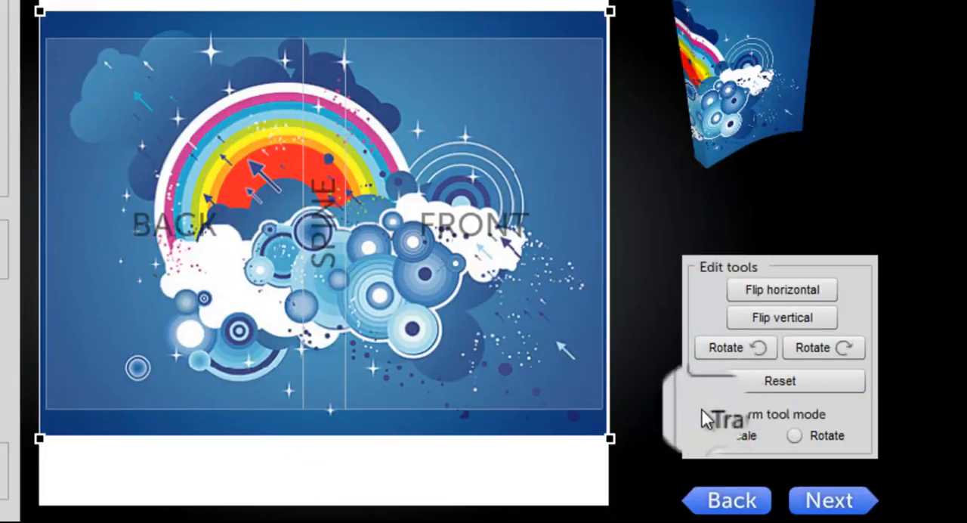
left_click(825, 436)
left_click(711, 436)
left_click_drag(610, 10, 607, 86)
left_click(818, 440)
left_click_drag(577, 39, 604, 246)
left_click_drag(353, 164, 457, 176)
left_click_drag(470, 178, 487, 194)
left_click(758, 384)
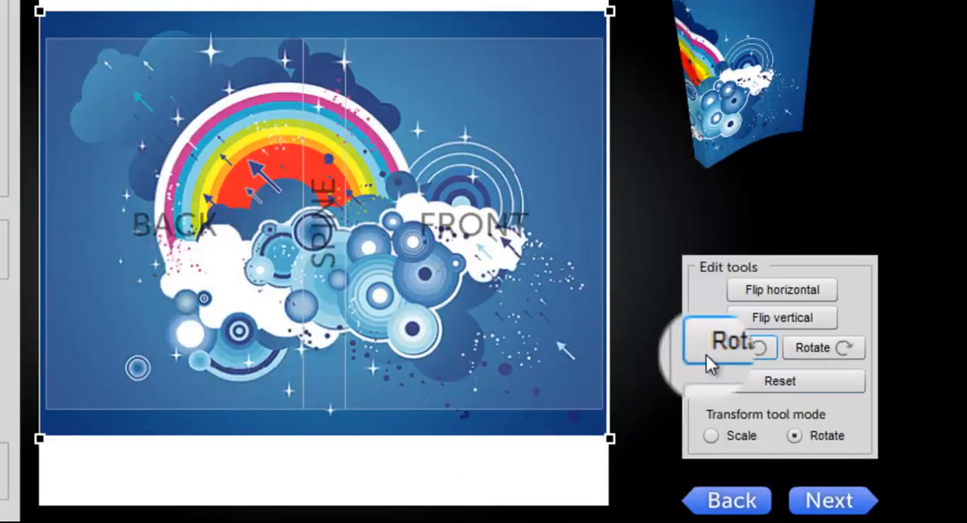
Shift the background image slightly toward the front cover and down, and check the enlarged 3D eBook preview
left_click_drag(144, 162, 177, 175)
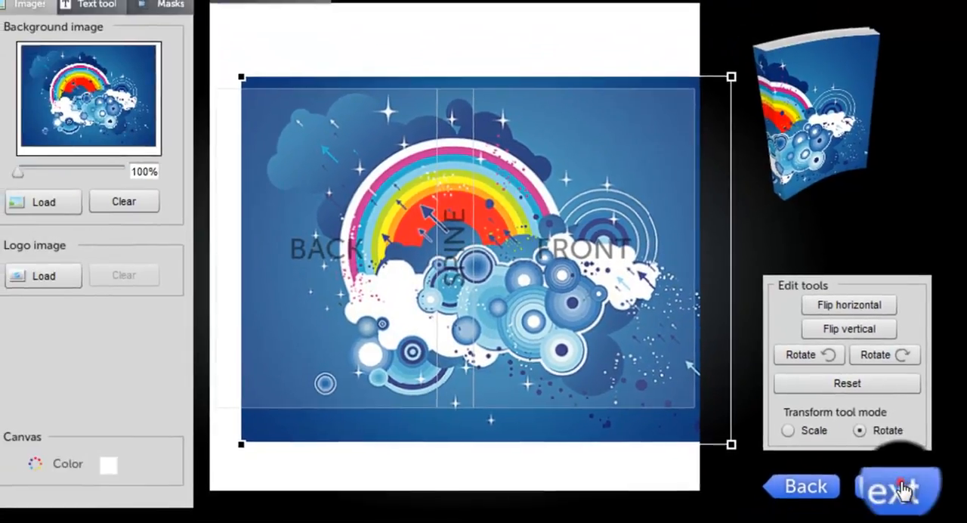
left_click(900, 487)
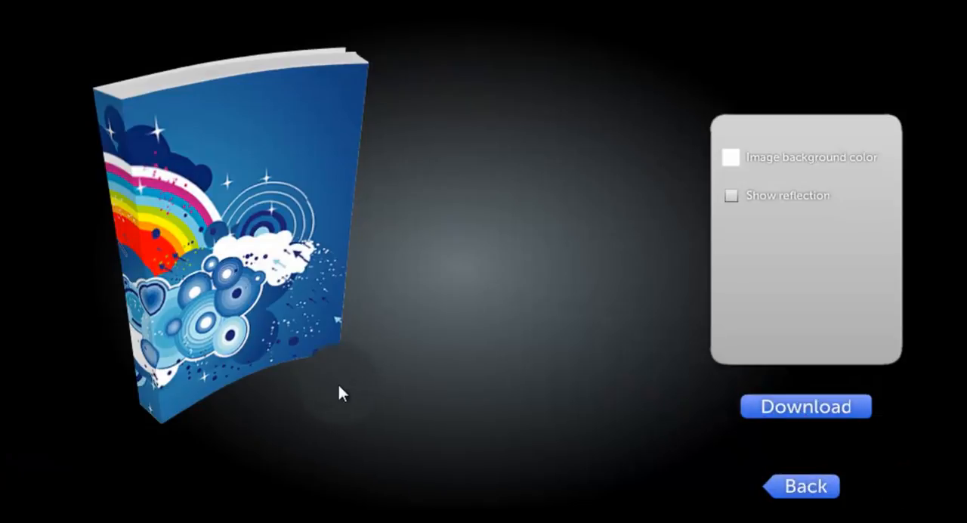
left_click(811, 499)
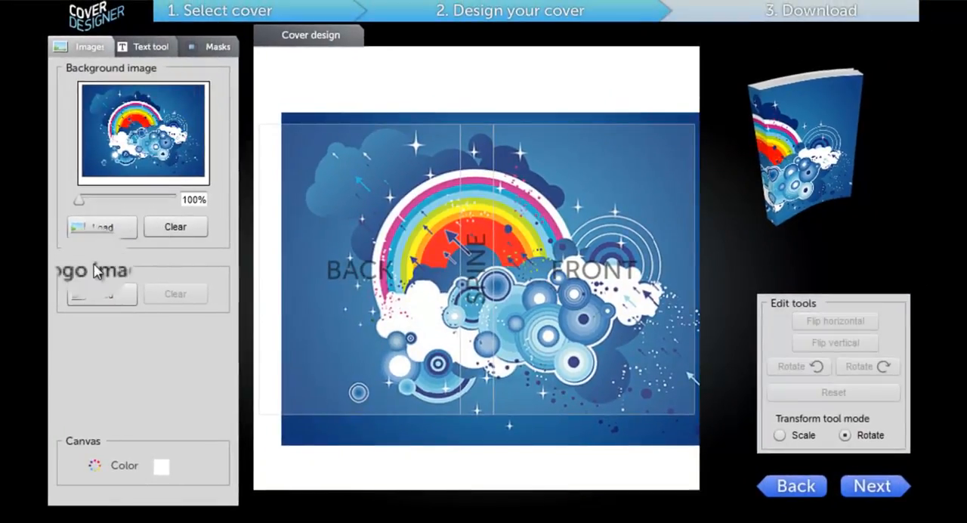
Load logo7 as the logo image and place it in the lower outer corner of the front cover
left_click(100, 296)
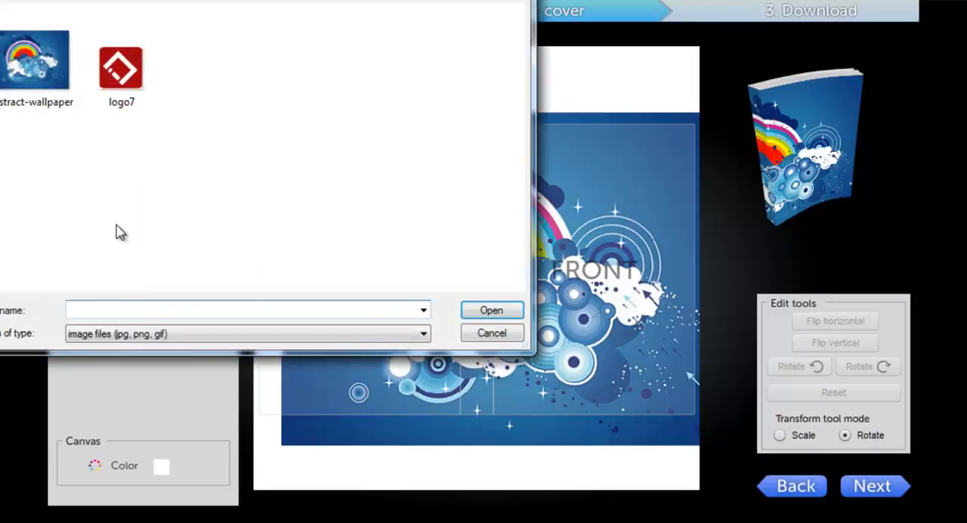
left_click(133, 72)
left_click(485, 313)
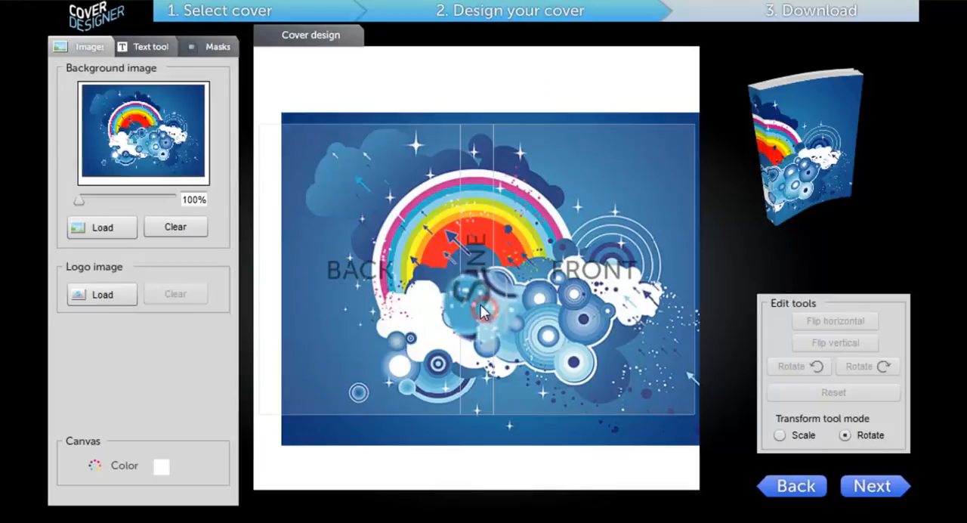
left_click_drag(484, 311, 601, 357)
left_click_drag(638, 381, 664, 379)
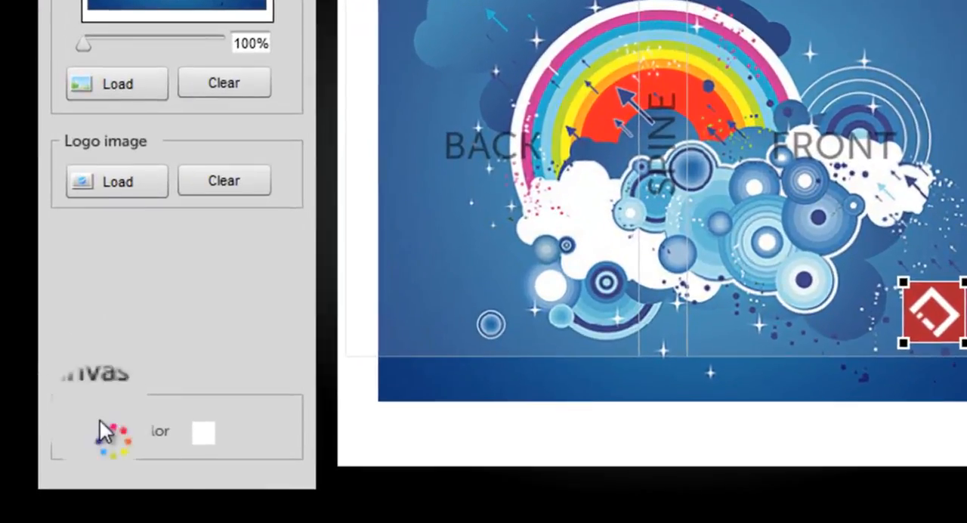
Set the canvas colour to green
left_click(204, 435)
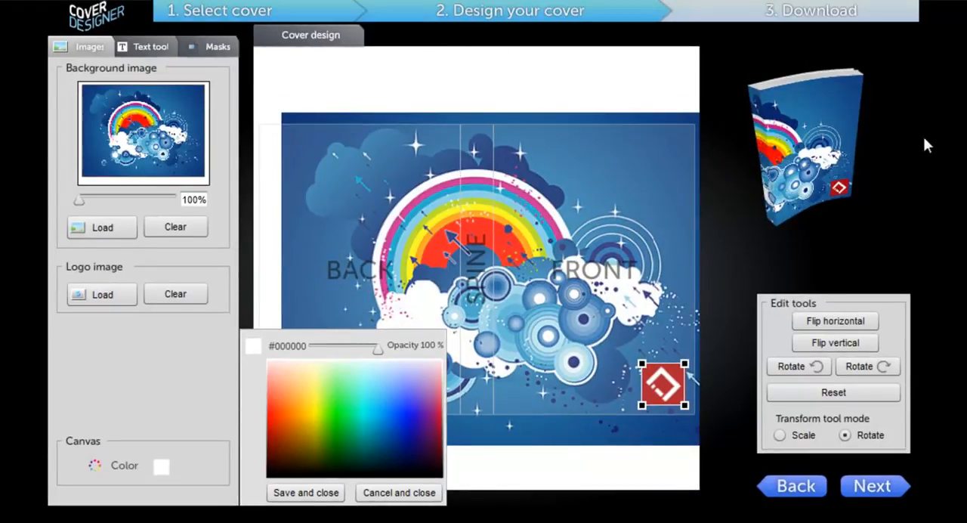
left_click(336, 412)
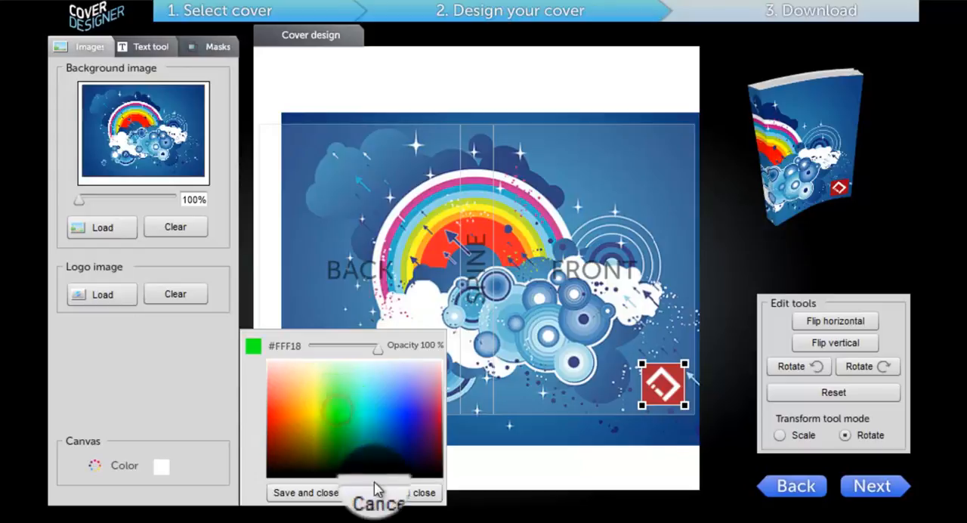
left_click(304, 493)
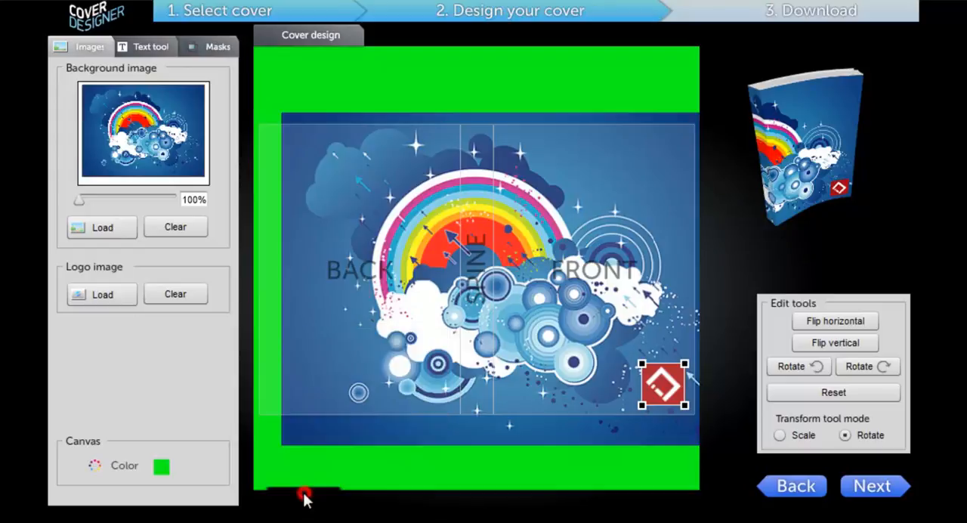
Reposition the background image so its upper edge roughly meets the upper edge of the cover outline
left_click_drag(575, 201, 575, 253)
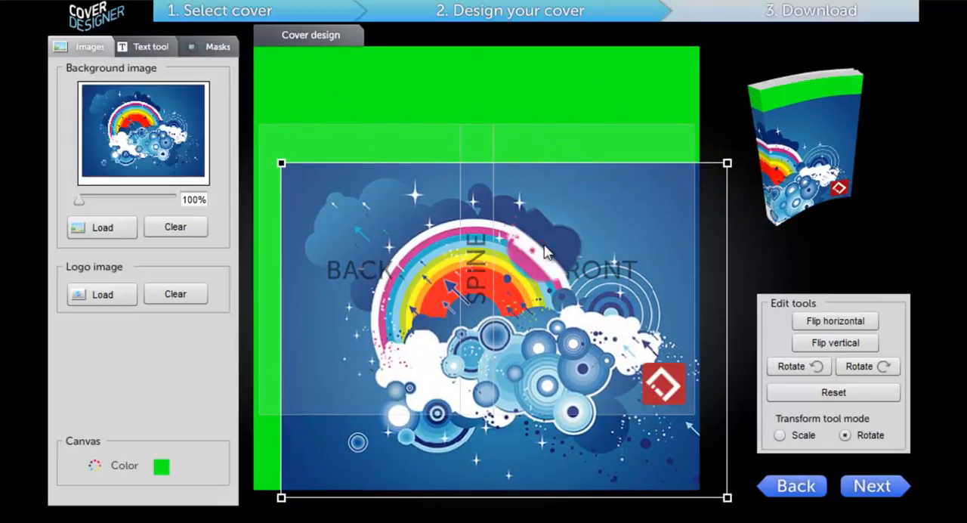
left_click_drag(547, 249, 548, 210)
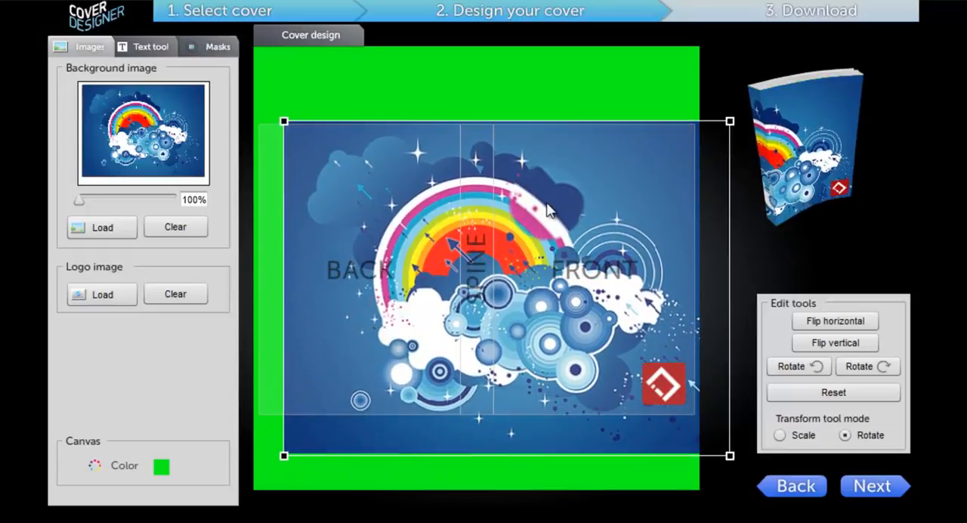
Set the canvas colour to white (#FFFFFF)
left_click(162, 470)
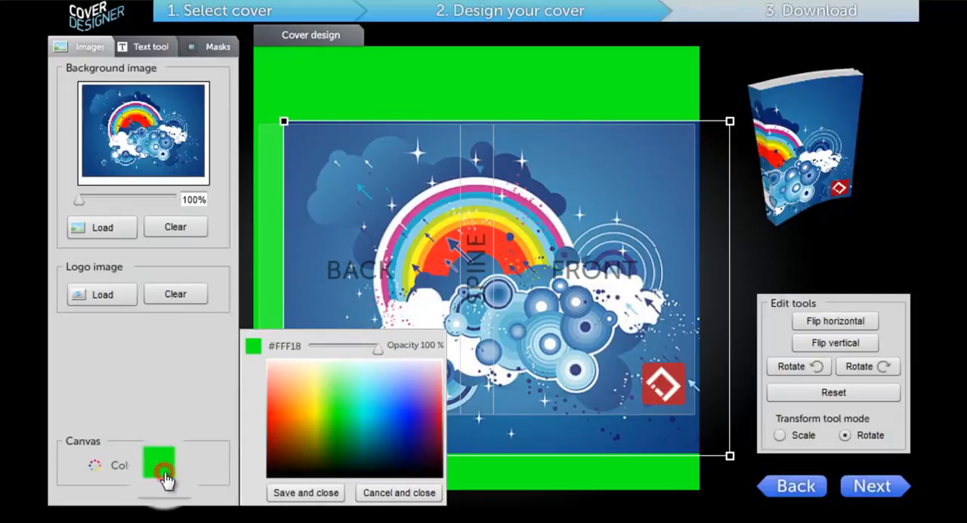
left_click(298, 365)
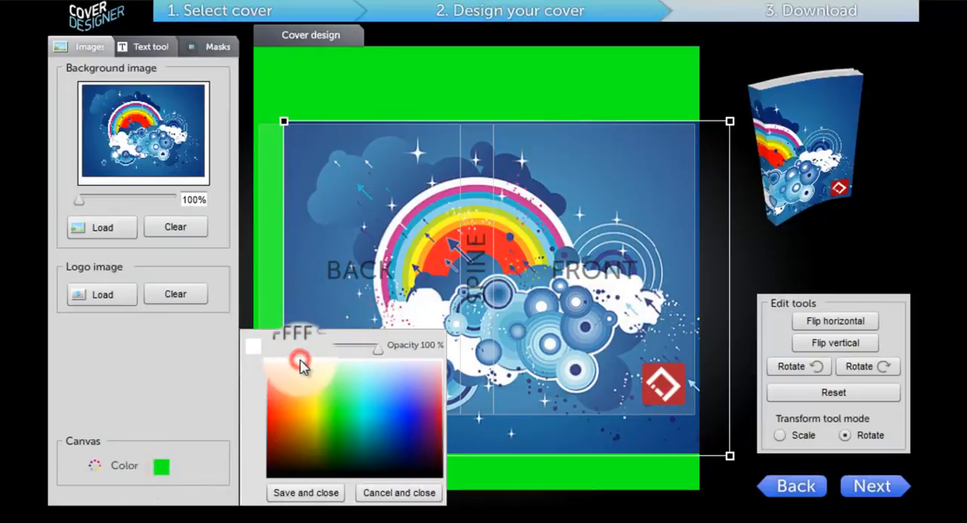
left_click(304, 495)
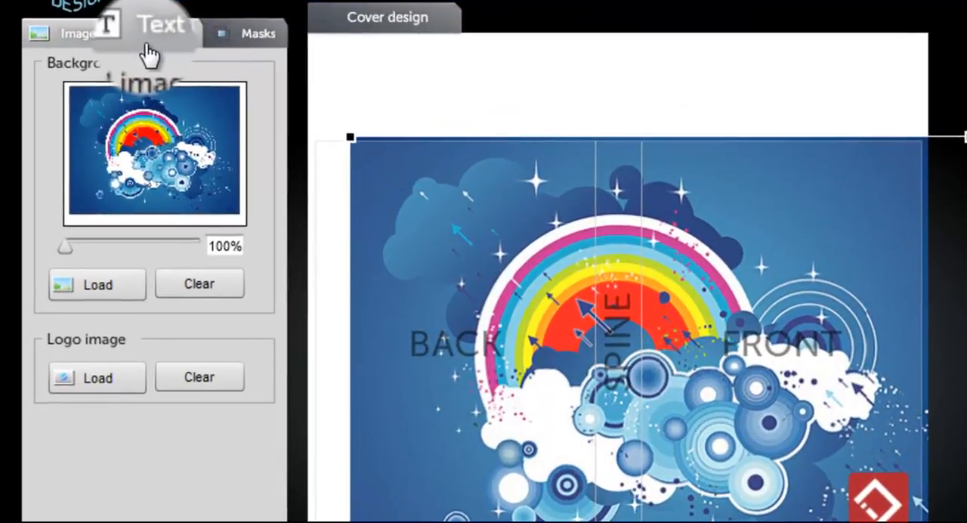
Add a new text object to the cover and set its font to Jokerman
left_click(143, 36)
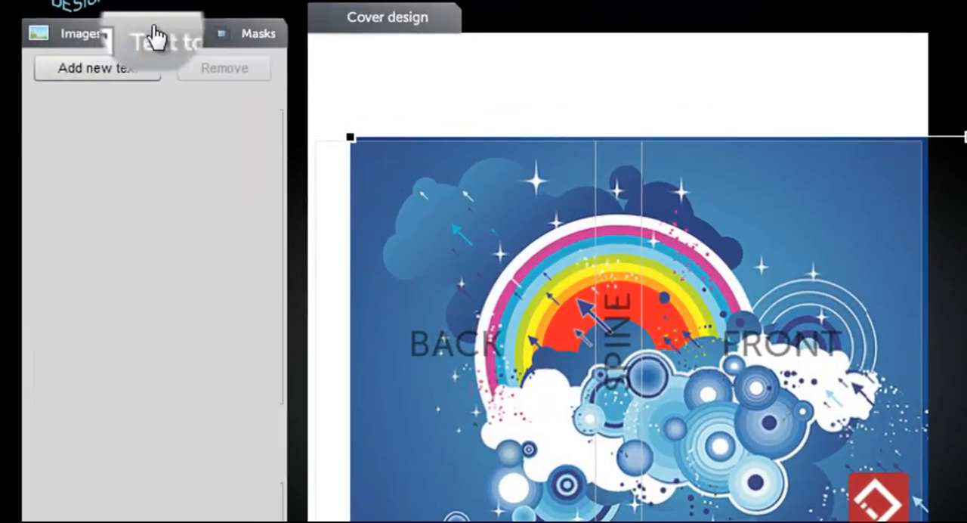
left_click(113, 68)
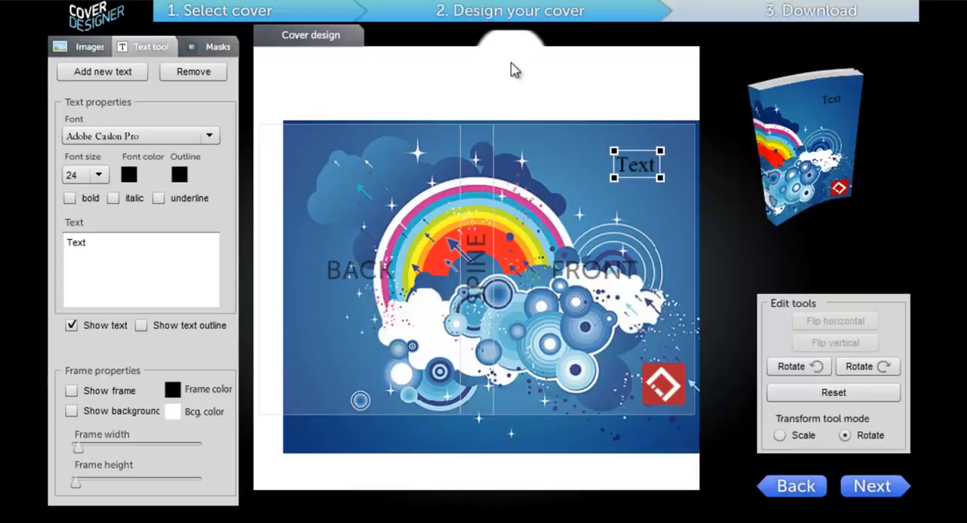
left_click(143, 133)
left_click_drag(214, 164, 214, 198)
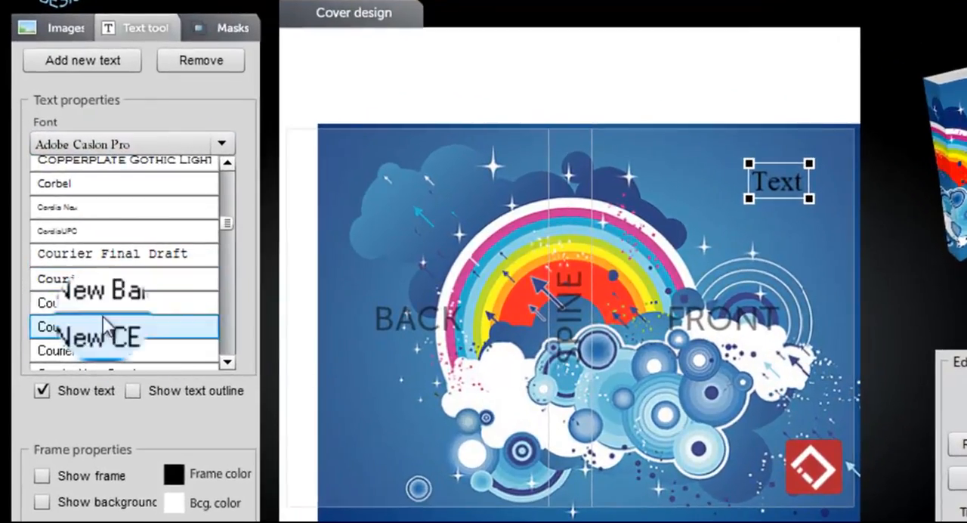
left_click(136, 261)
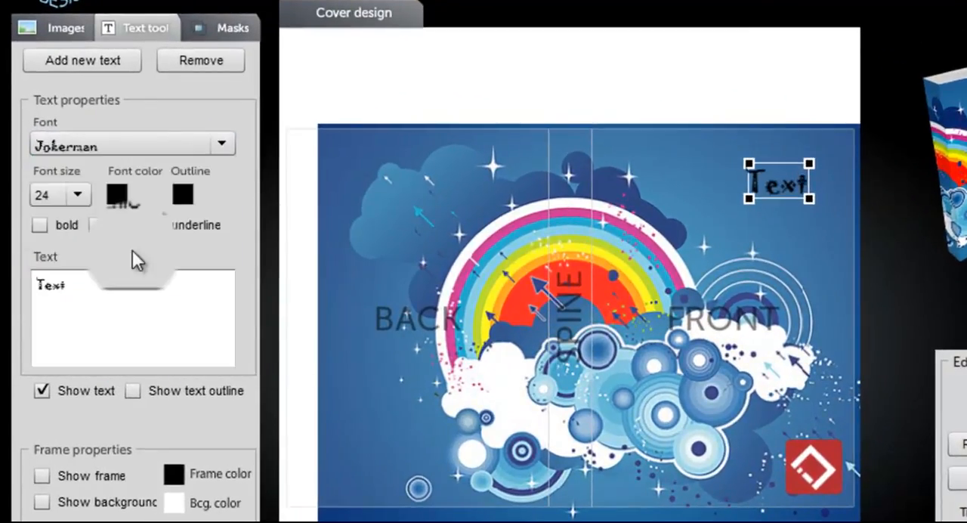
Set the font size of the Jokerman text to 85
left_click(73, 194)
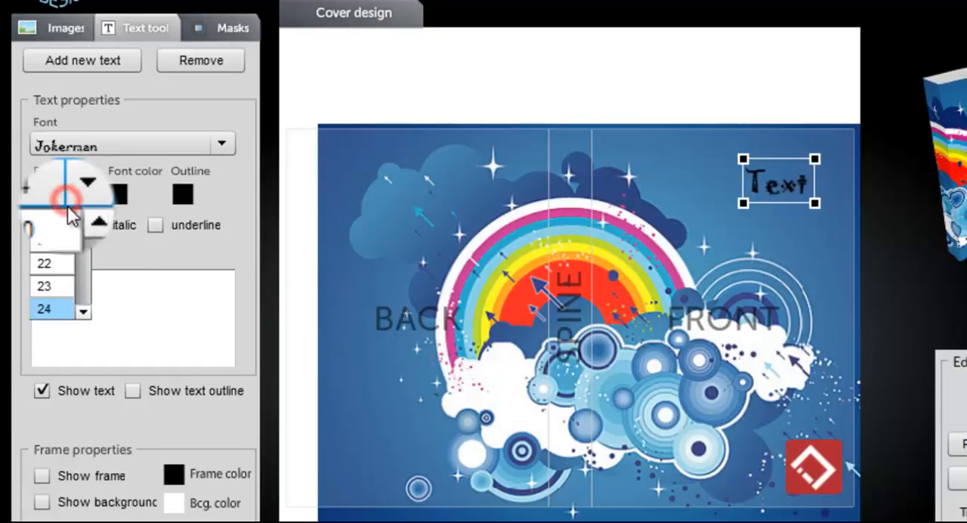
left_click_drag(85, 234, 83, 273)
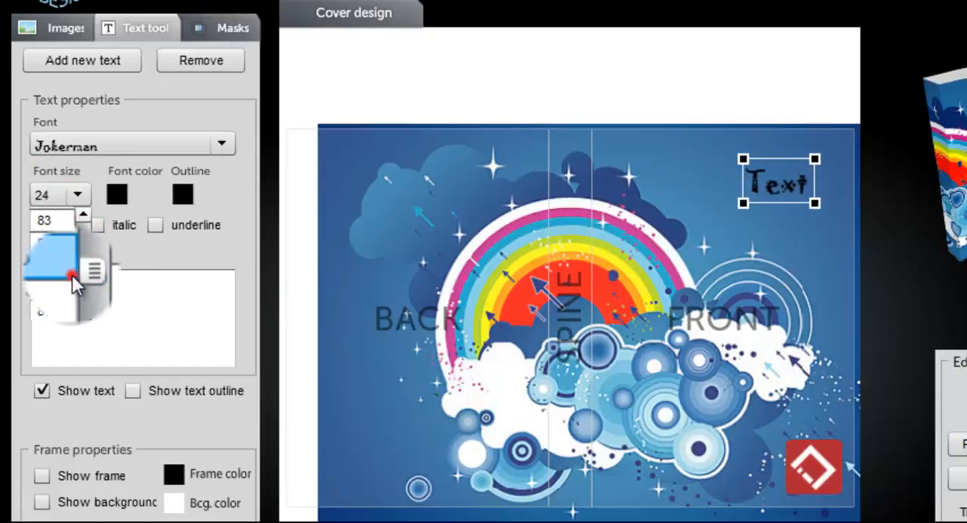
left_click(71, 275)
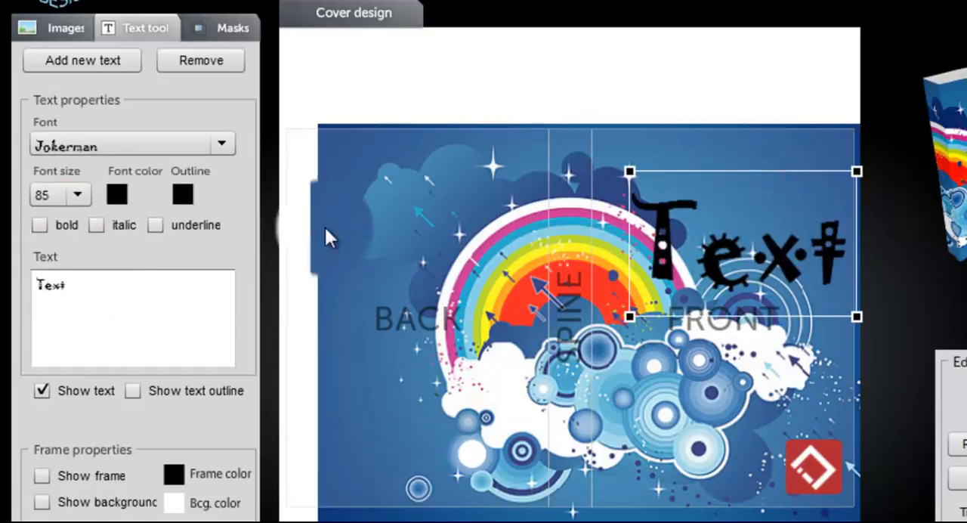
Change the Jokerman text's font colour to bright green and move the text slightly higher on the front cover
left_click(120, 194)
left_click(398, 242)
right_click(353, 350)
left_click(347, 351)
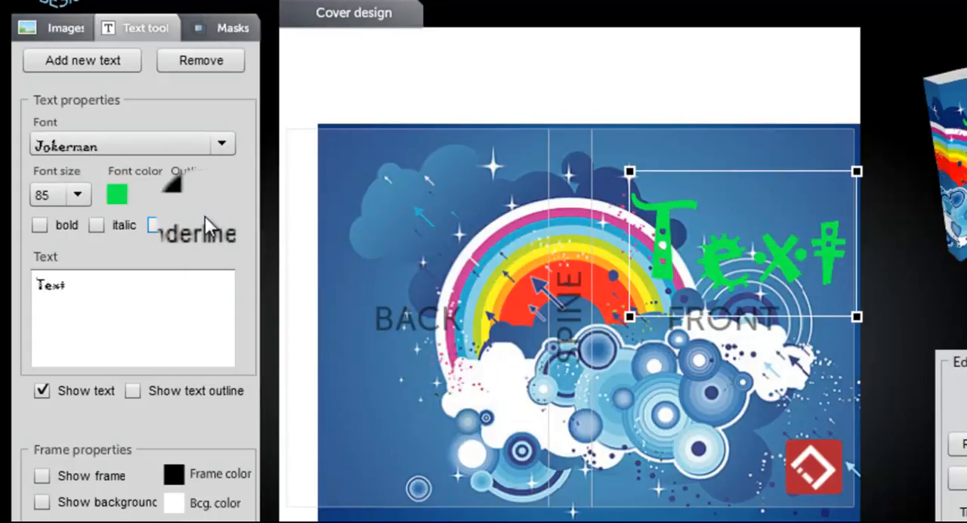
left_click_drag(698, 242, 697, 211)
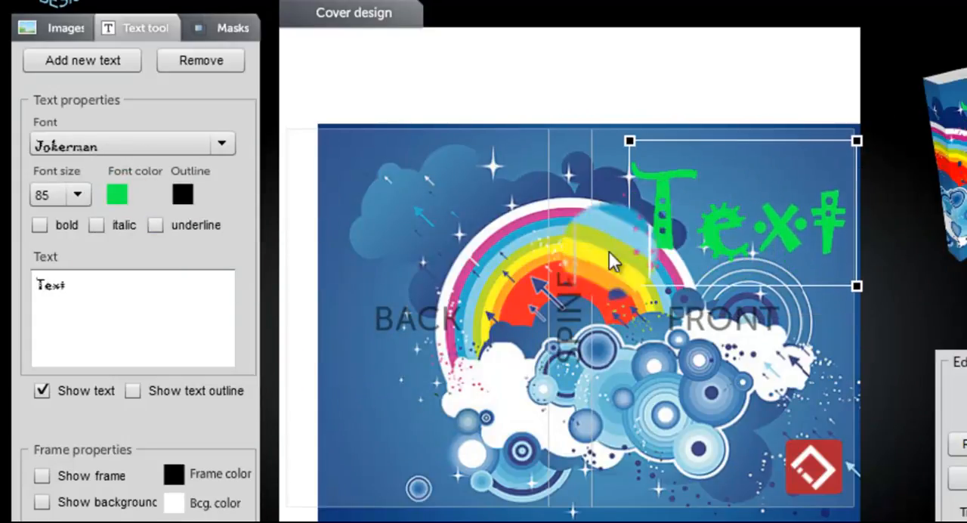
Set the green text's outline colour to light turquoise
left_click(184, 204)
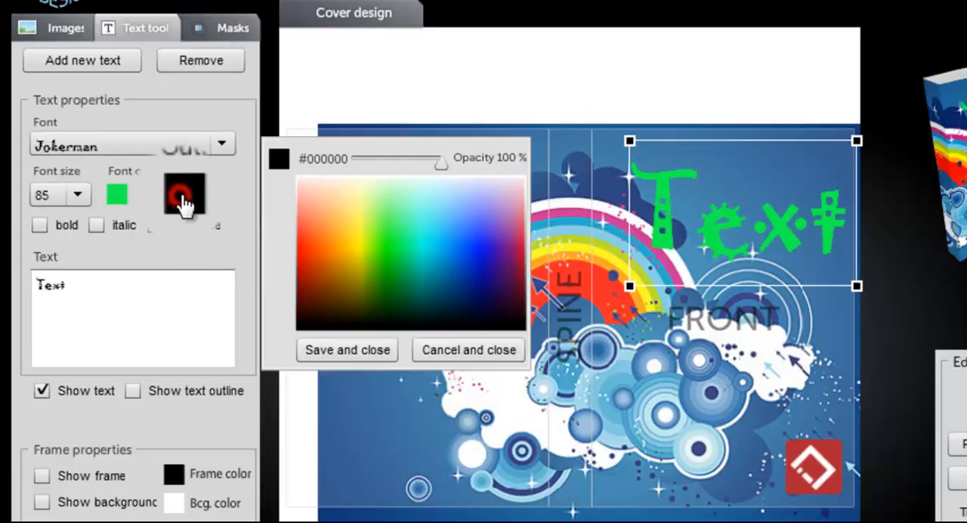
left_click(416, 211)
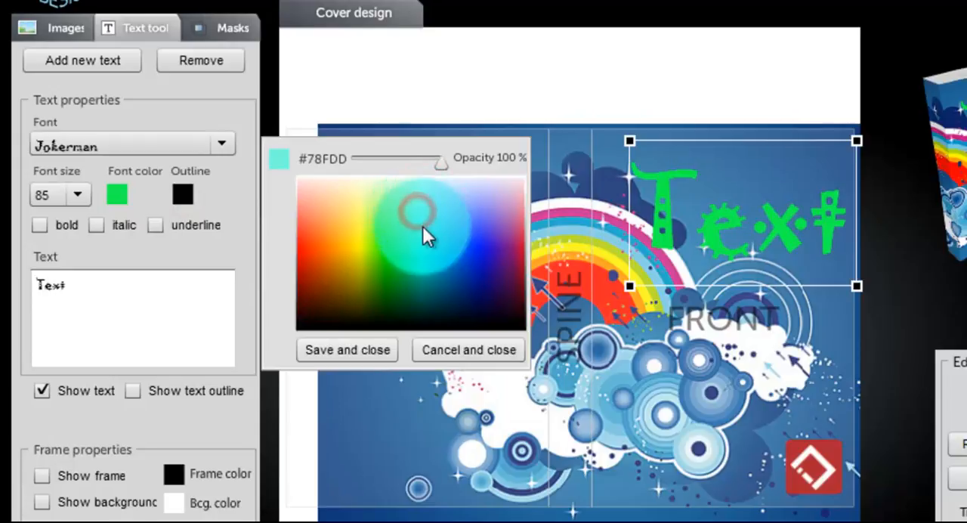
left_click(347, 350)
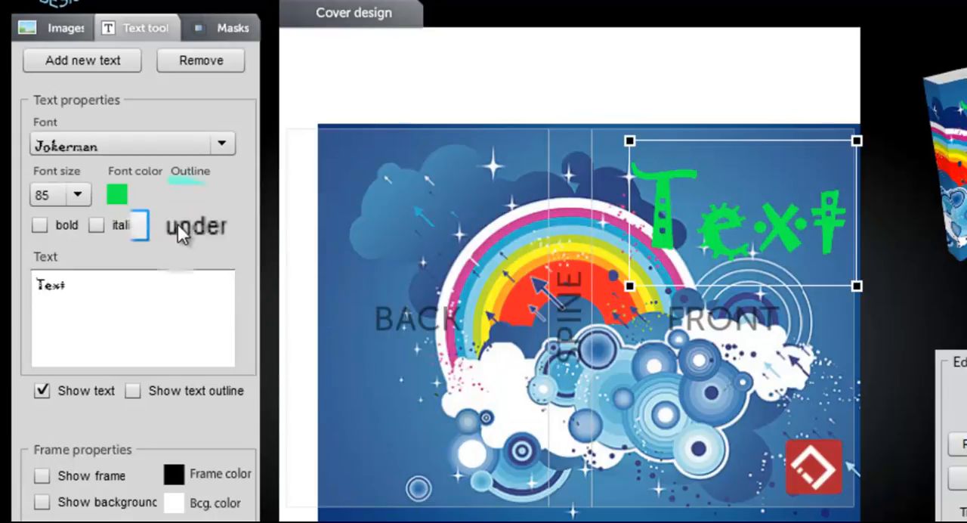
Make the green text bold, italic and underlined, and shift it slightly up towards the spine
left_click(39, 225)
left_click(96, 224)
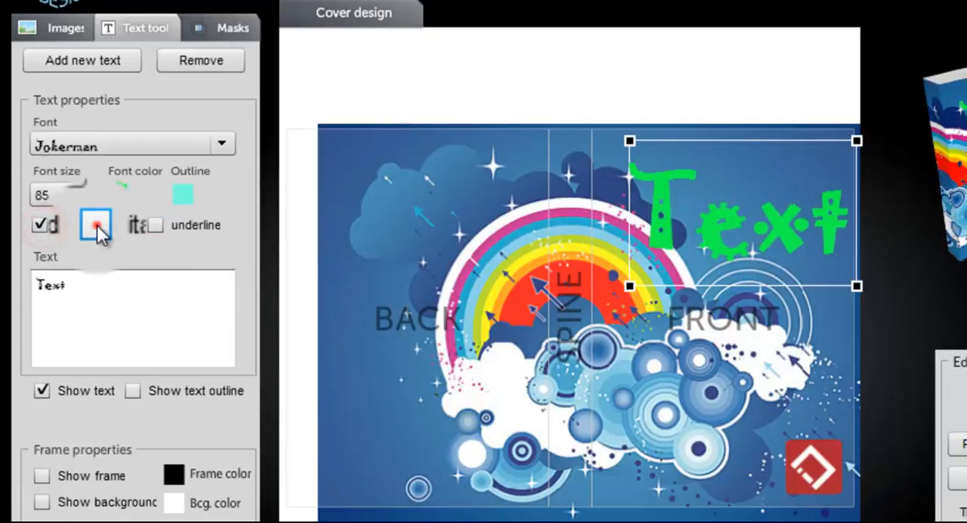
left_click(176, 224)
left_click_drag(803, 242, 779, 223)
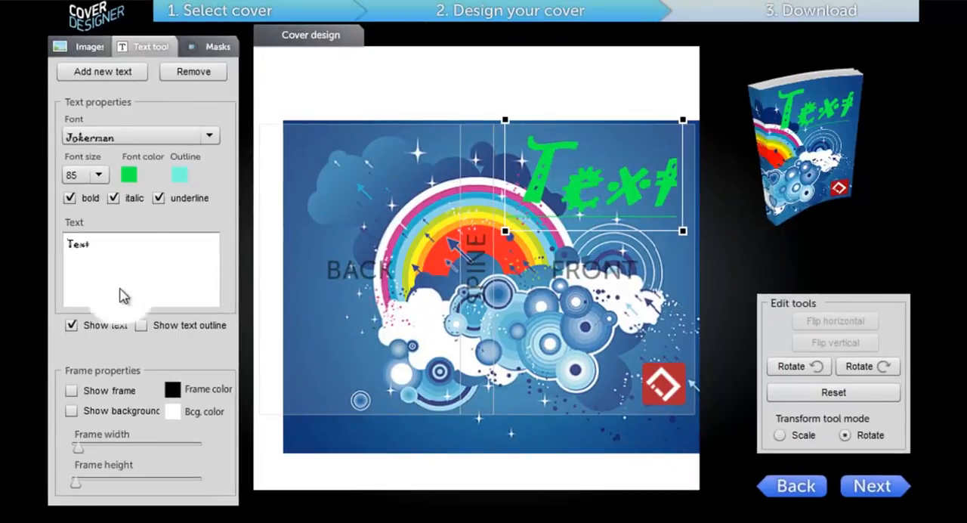
Remove the green Jokerman text and add a new text object with the font Adobe Garamond Pro
left_click(193, 76)
left_click(103, 71)
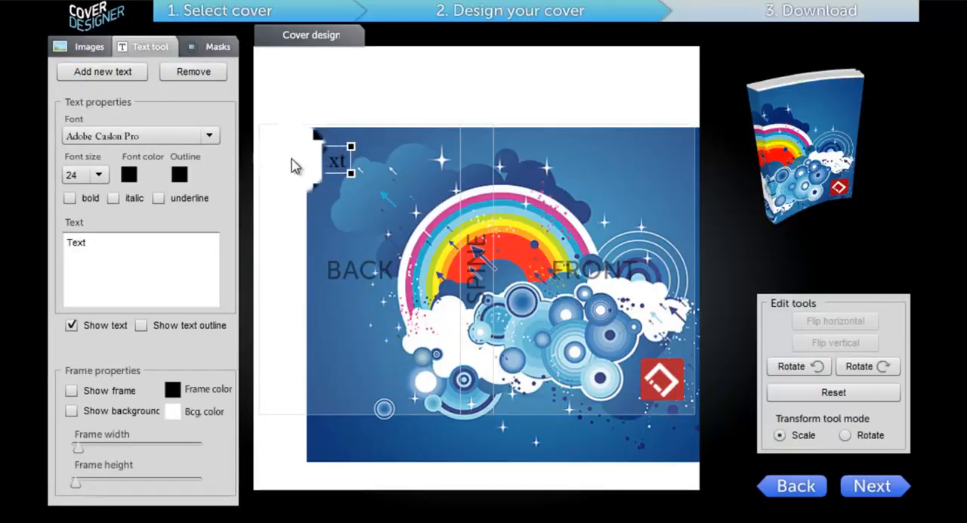
left_click(209, 136)
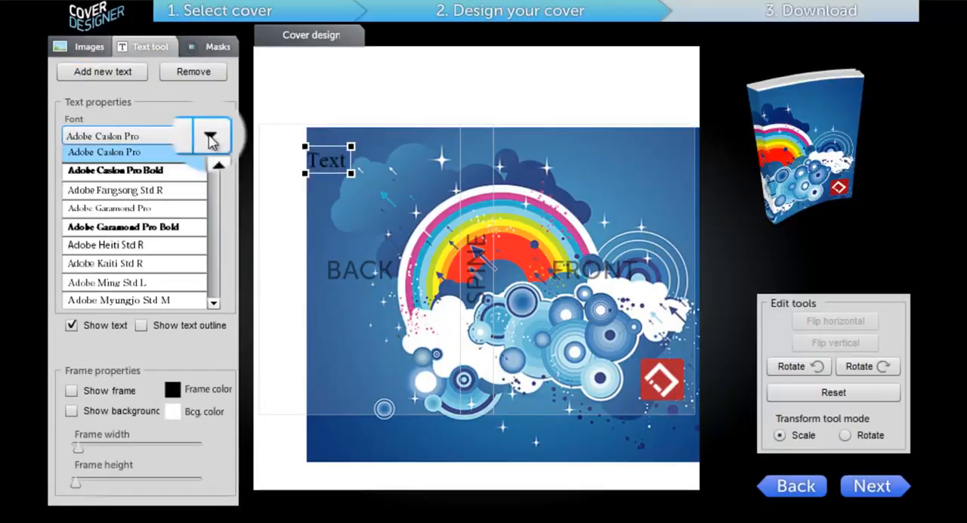
left_click(144, 208)
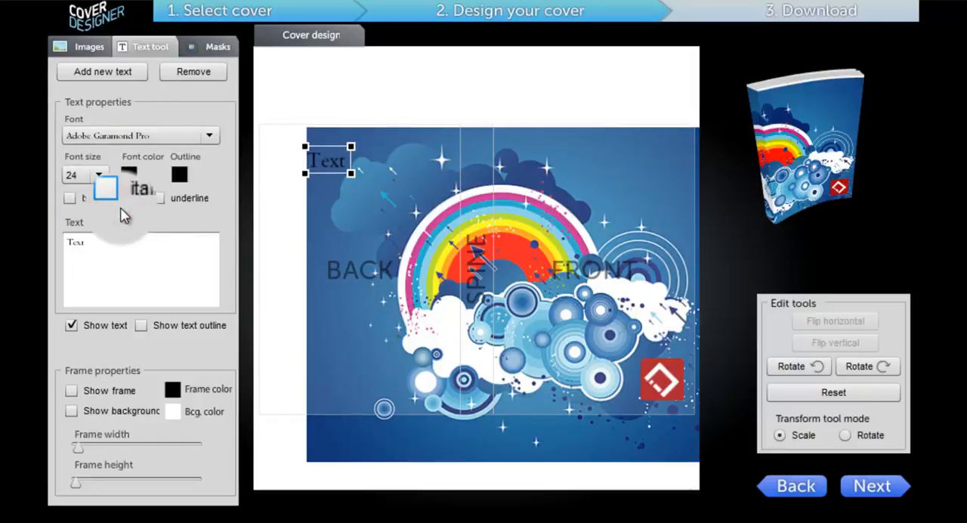
Set the new text's font size to 85 and move it to the upper part of the front cover
left_click(98, 175)
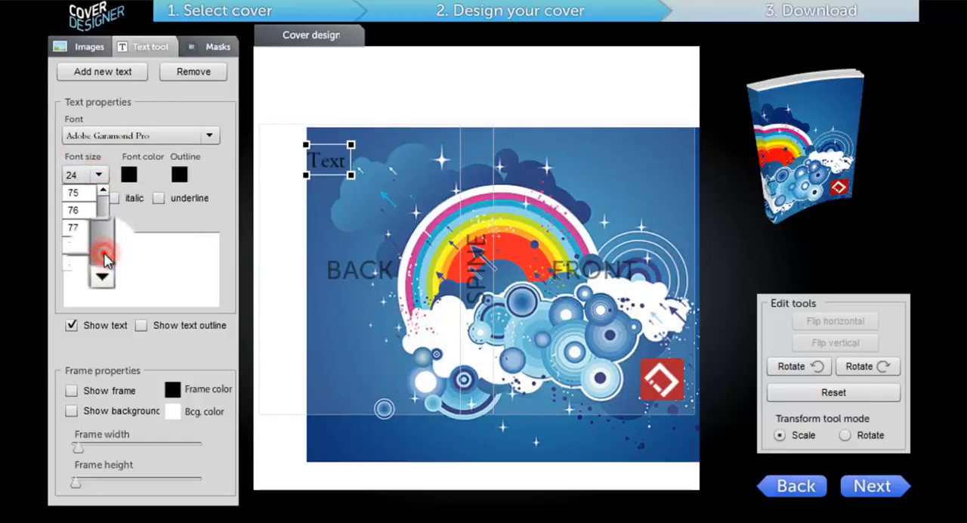
left_click_drag(105, 260, 95, 244)
left_click(68, 191)
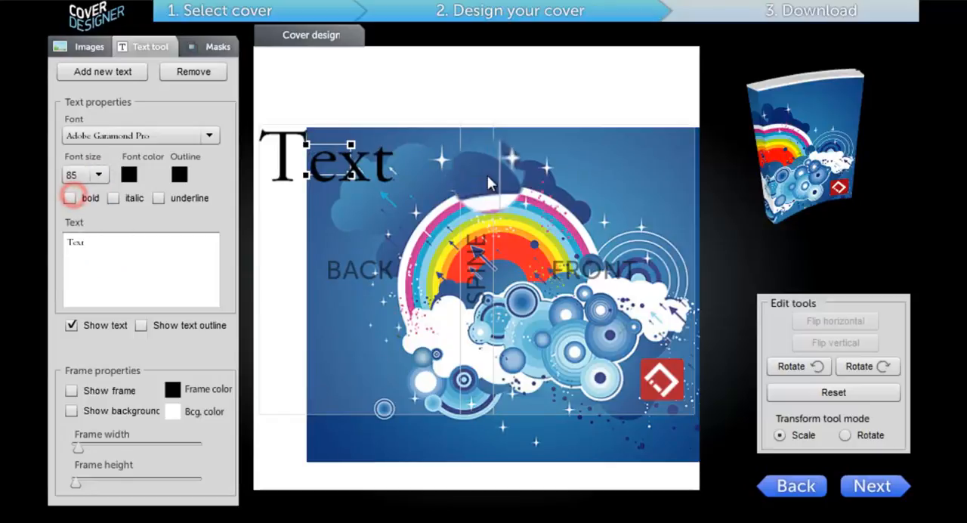
left_click_drag(325, 151, 615, 182)
Make the text bold and show its outline in white
left_click(69, 198)
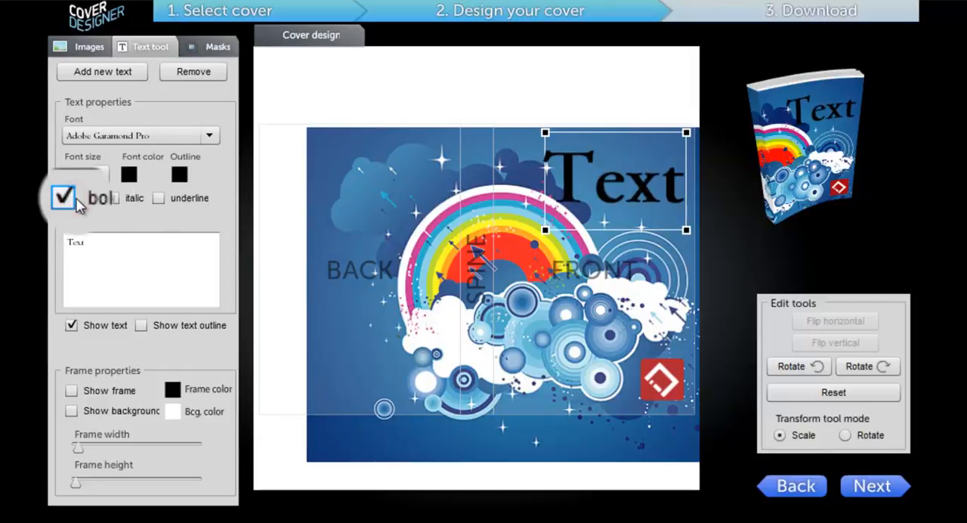
left_click(158, 328)
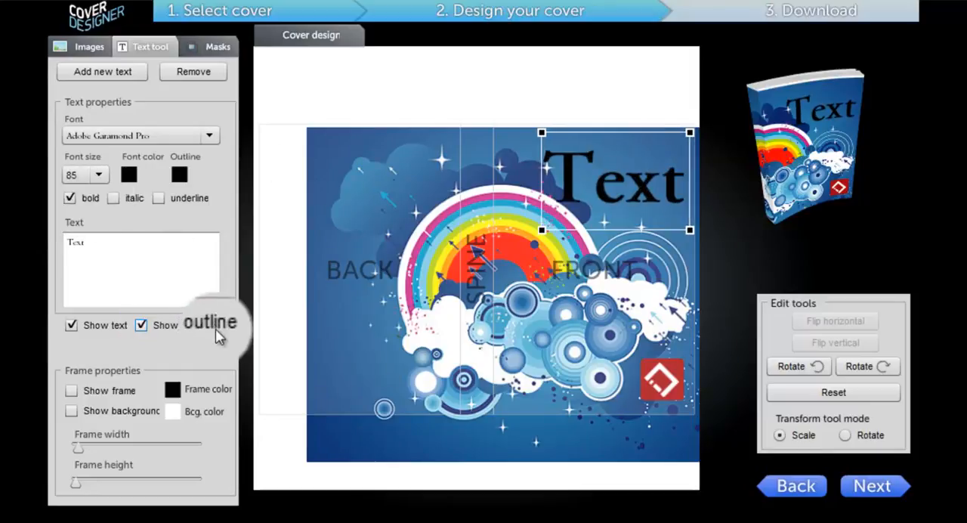
left_click(179, 175)
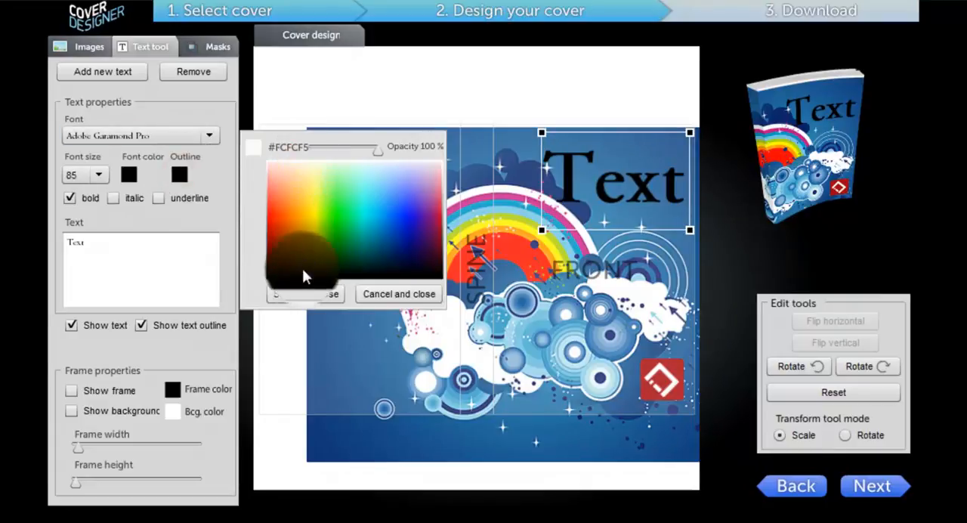
left_click(298, 165)
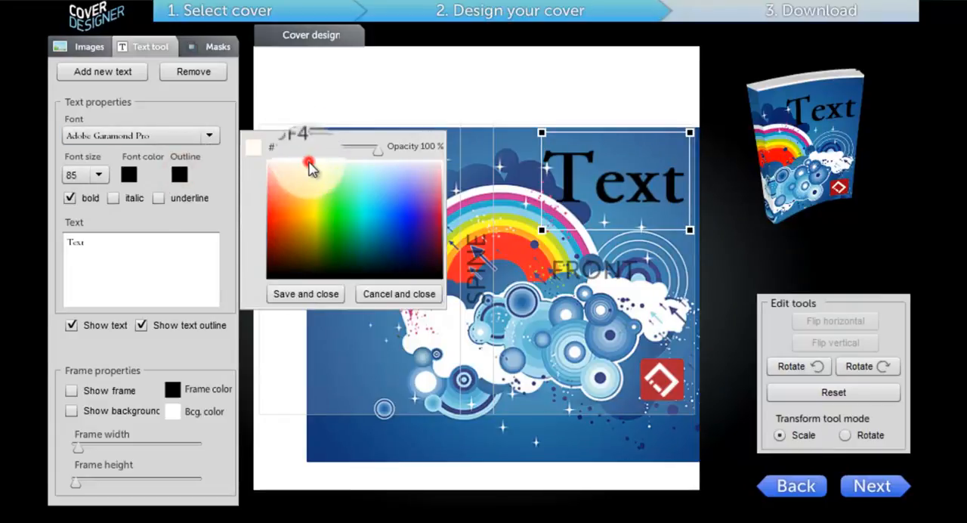
left_click(362, 161)
left_click(292, 290)
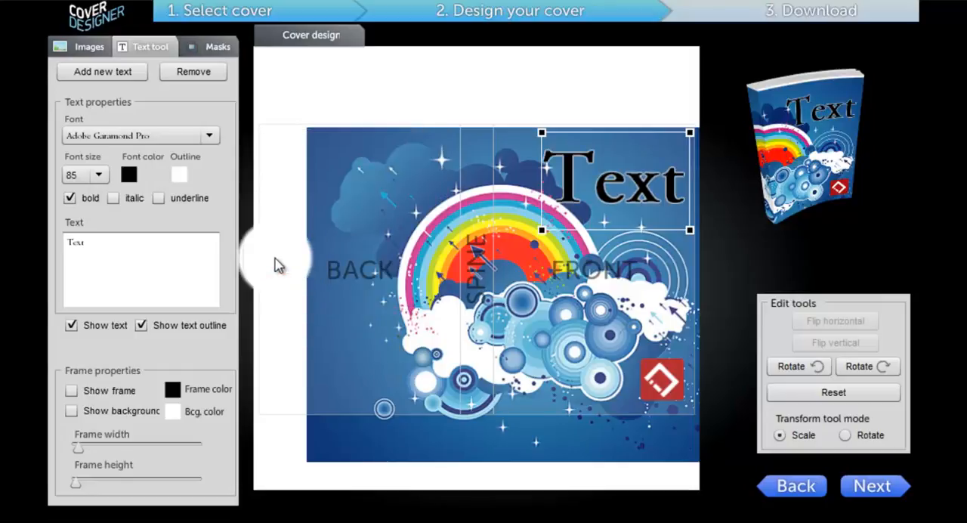
Rotate the text clockwise several times and reset its transformation
left_click(847, 369)
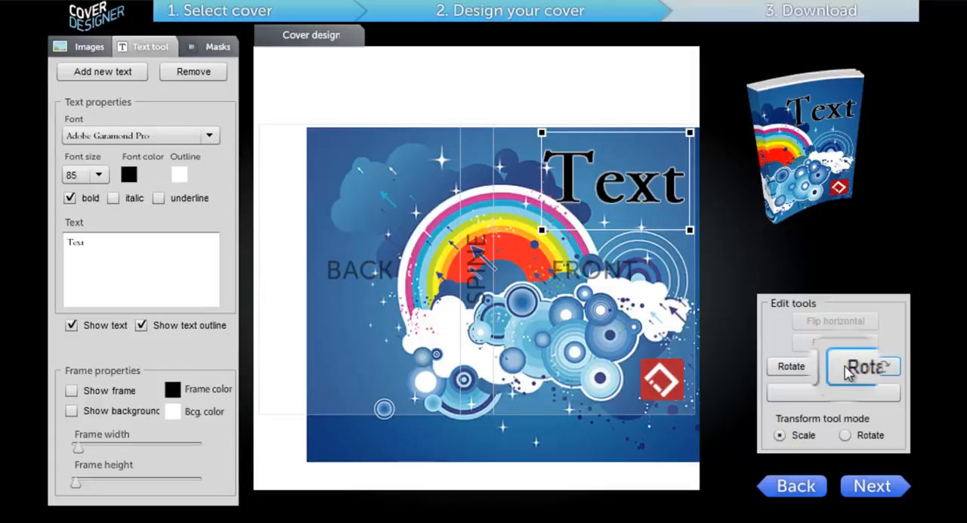
left_click(854, 371)
left_click(854, 369)
left_click(854, 369)
left_click(854, 369)
left_click(839, 395)
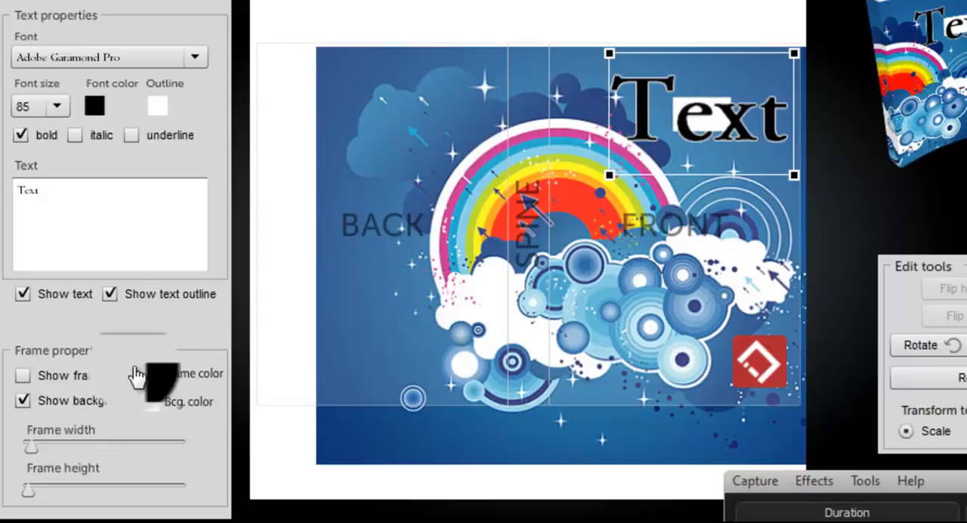
Set the text's frame colour to white and its background colour to black
left_click(149, 374)
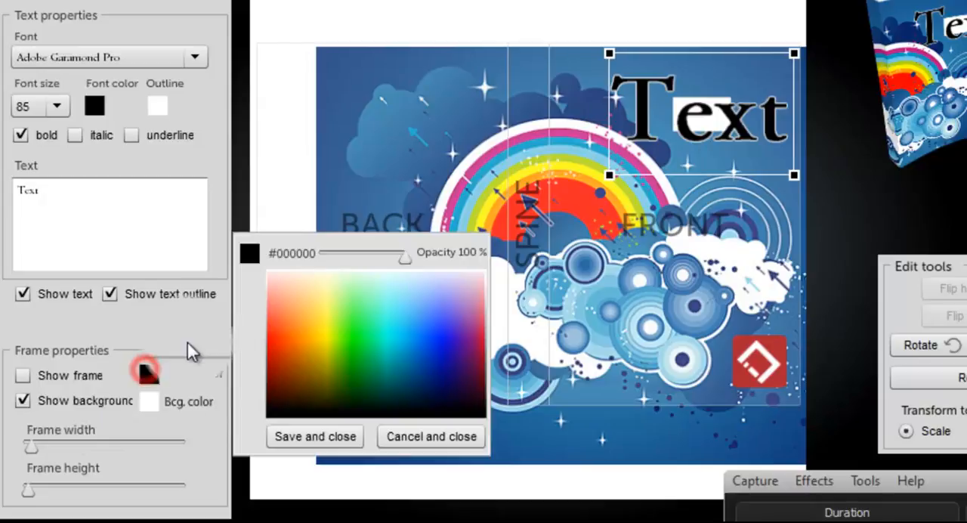
left_click(303, 272)
left_click(313, 437)
left_click(152, 405)
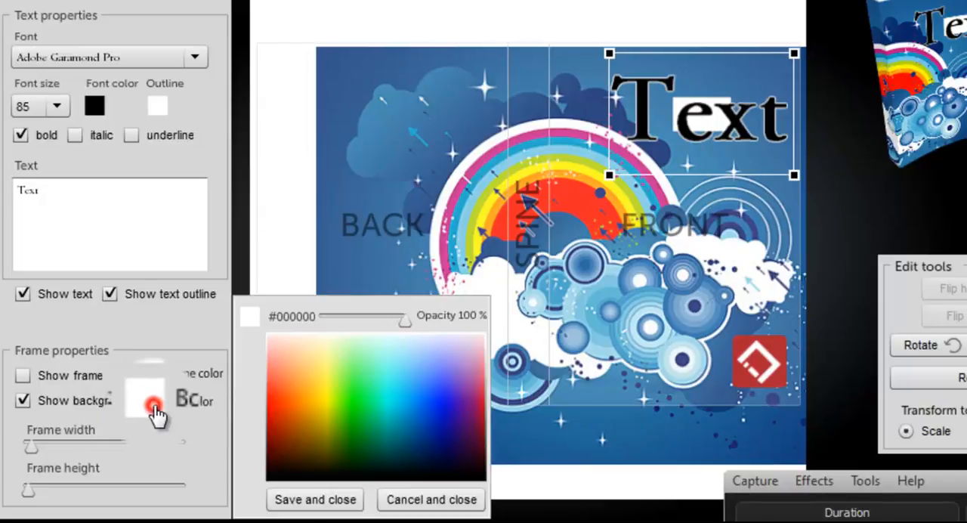
left_click(318, 498)
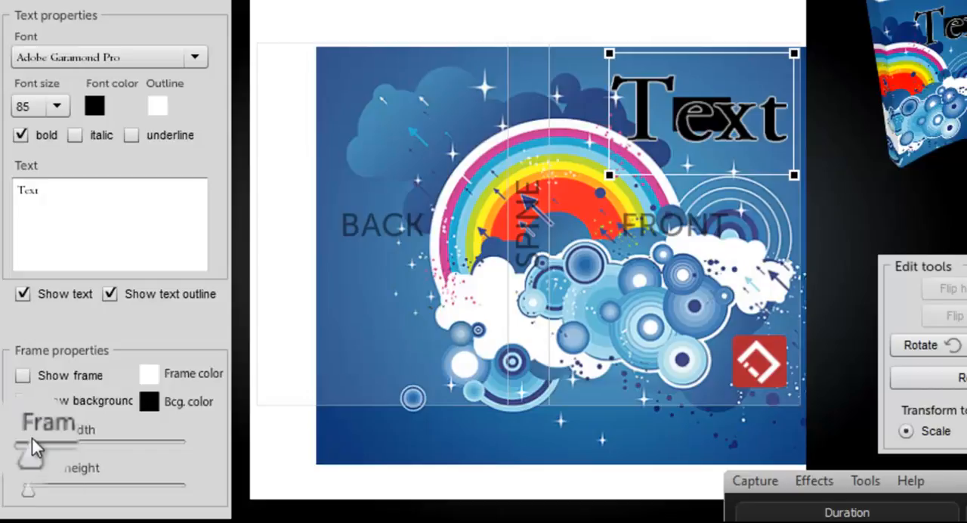
Enlarge the text frame's width and height so the black background forms a band across the upper front cover and spine
left_click_drag(32, 446, 74, 456)
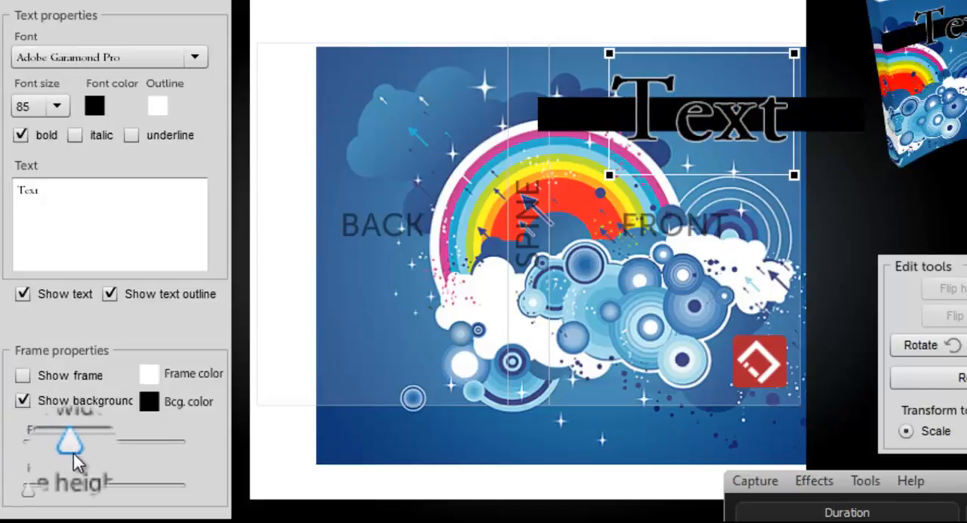
mouse_move(30, 500)
left_mouse_down()
mouse_move(48, 498)
mouse_move(39, 500)
left_mouse_up()
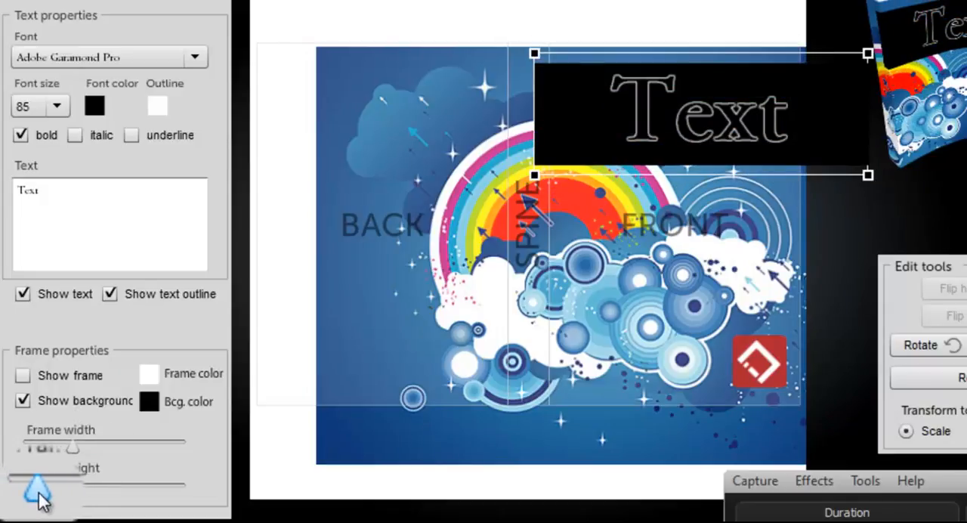
left_click_drag(73, 450, 91, 459)
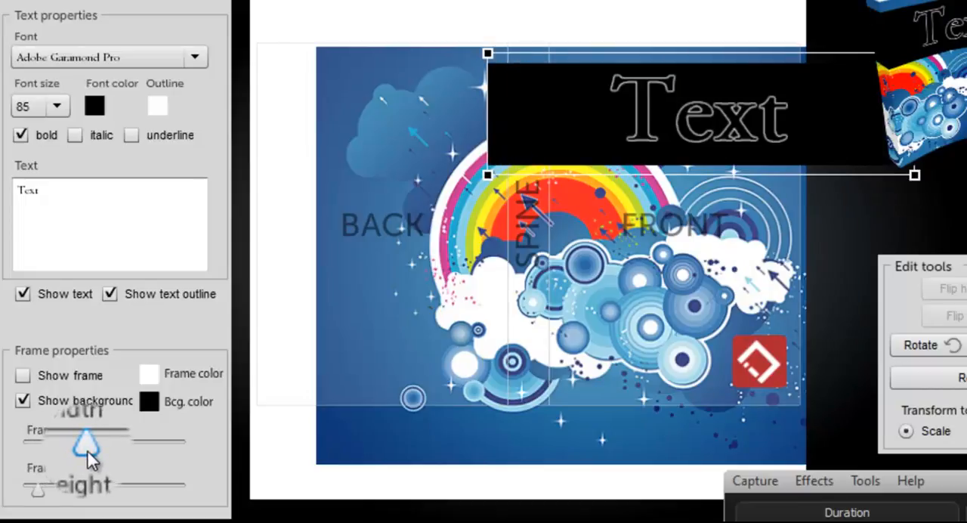
Show the frame around the text and set the font size to 65
left_click(23, 374)
left_click(59, 108)
scroll(64, 170, "up", 5)
scroll(58, 151, "up", 5)
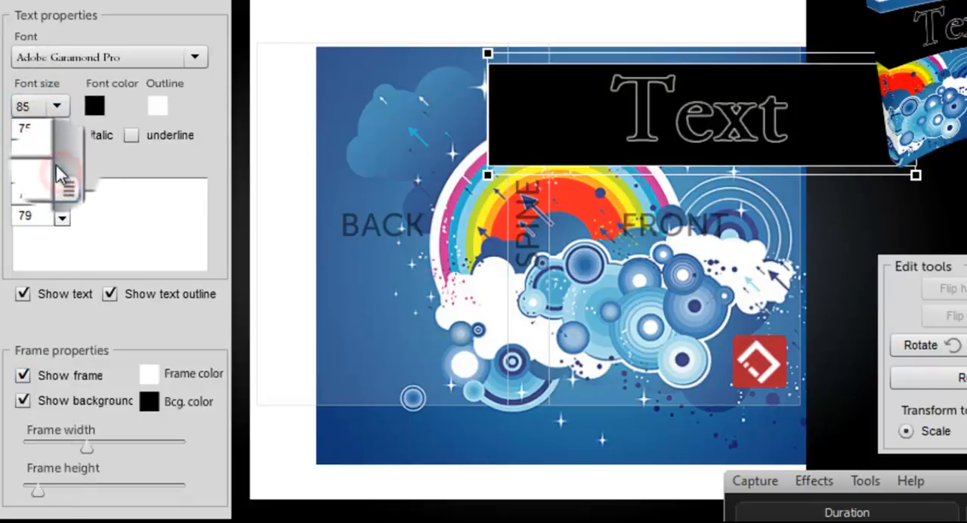
left_click(34, 129)
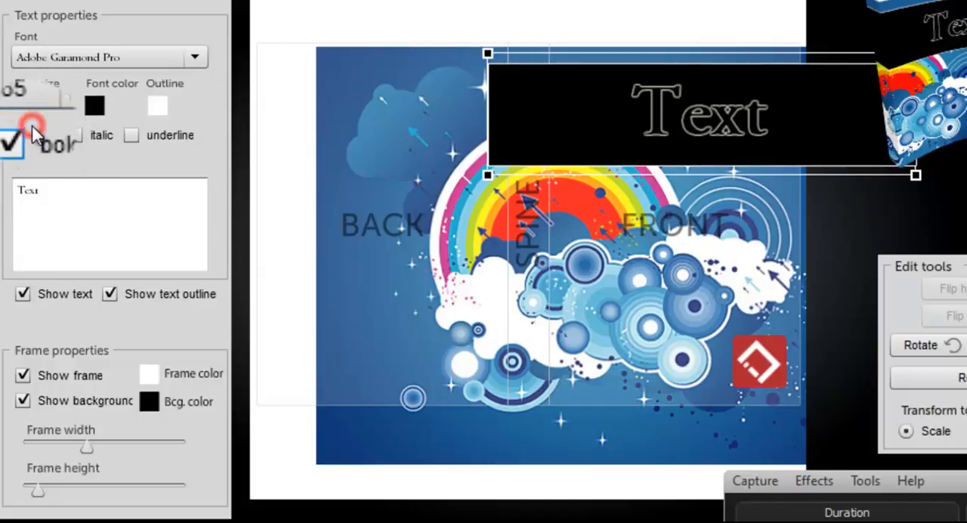
Reduce the text frame's height slightly and return from the download page to the cover design
left_click_drag(39, 491, 34, 495)
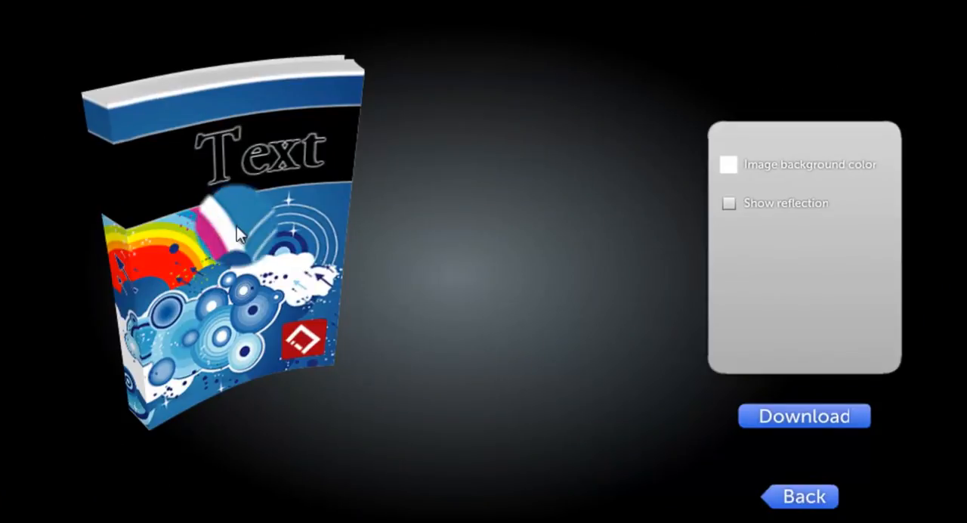
left_click(773, 499)
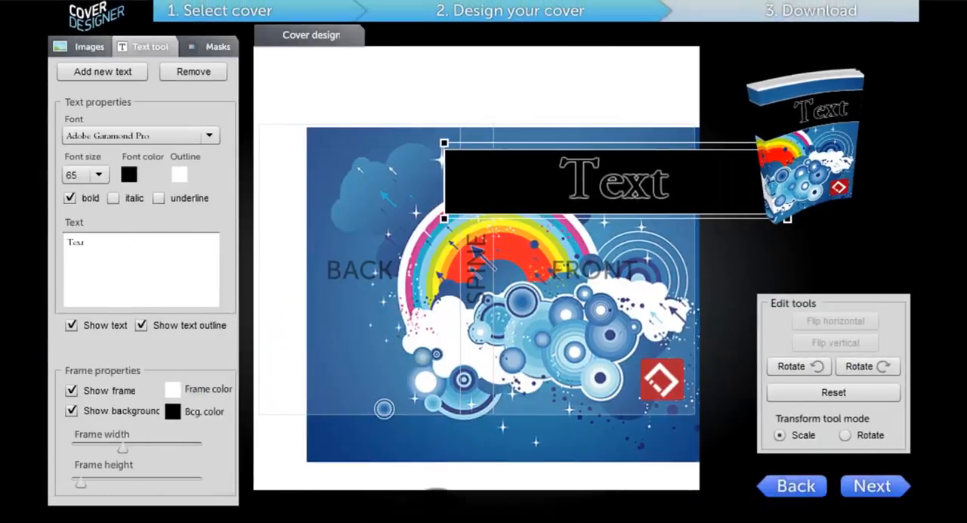
Set the opacity of the text's black background to 31 %
left_click(173, 417)
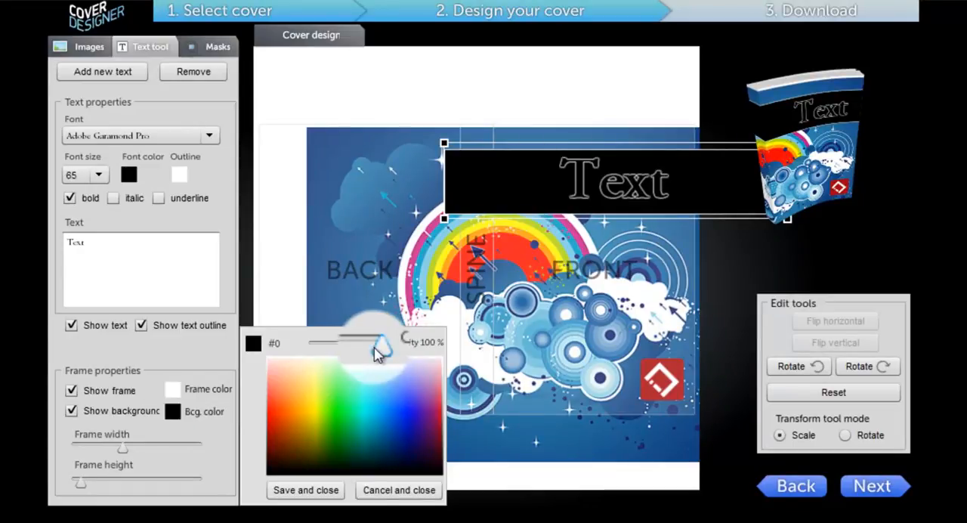
left_click_drag(376, 351, 338, 352)
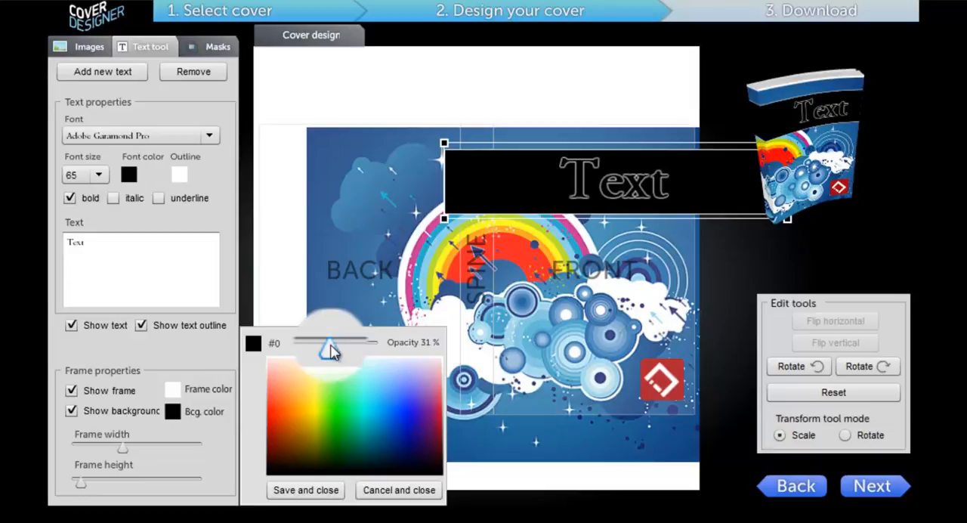
left_click(326, 491)
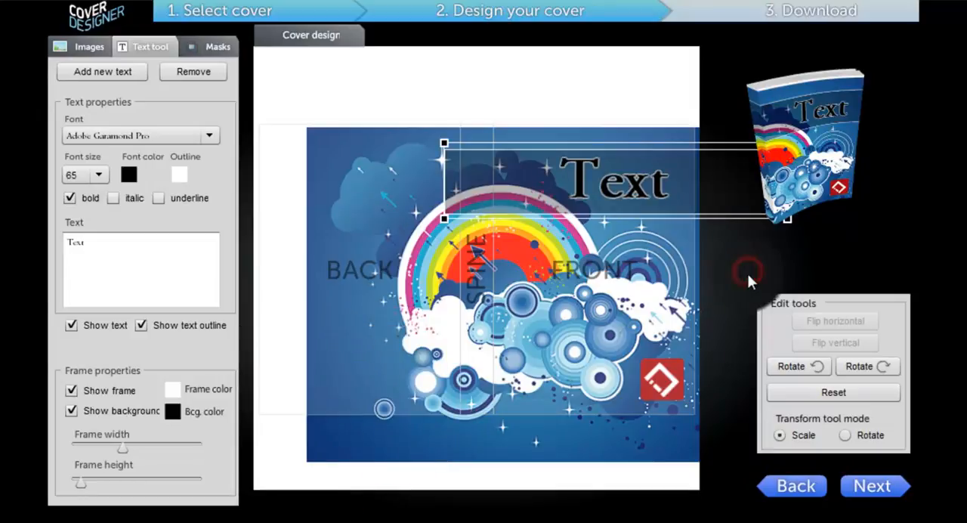
Preview the 3D cover on the download page, tilt the book, and return to the cover design
left_click(870, 496)
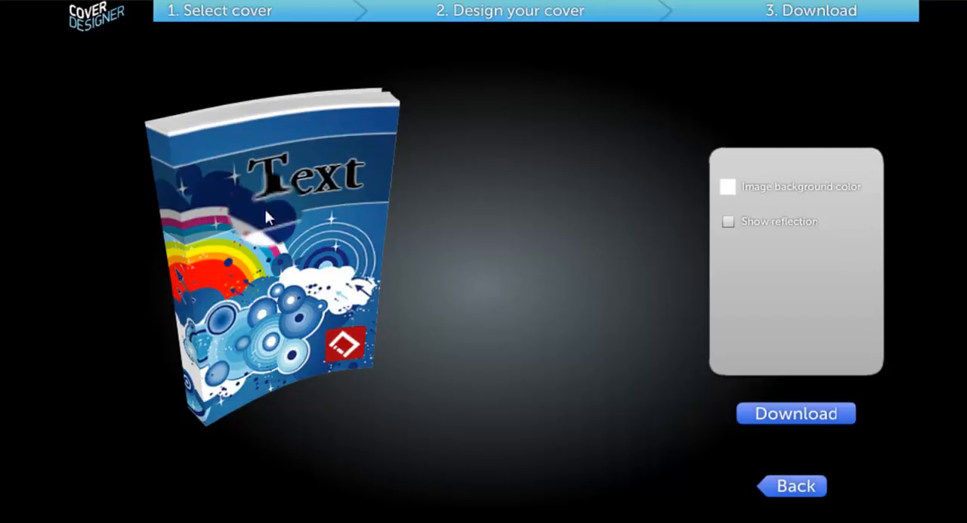
left_click_drag(297, 316, 275, 356)
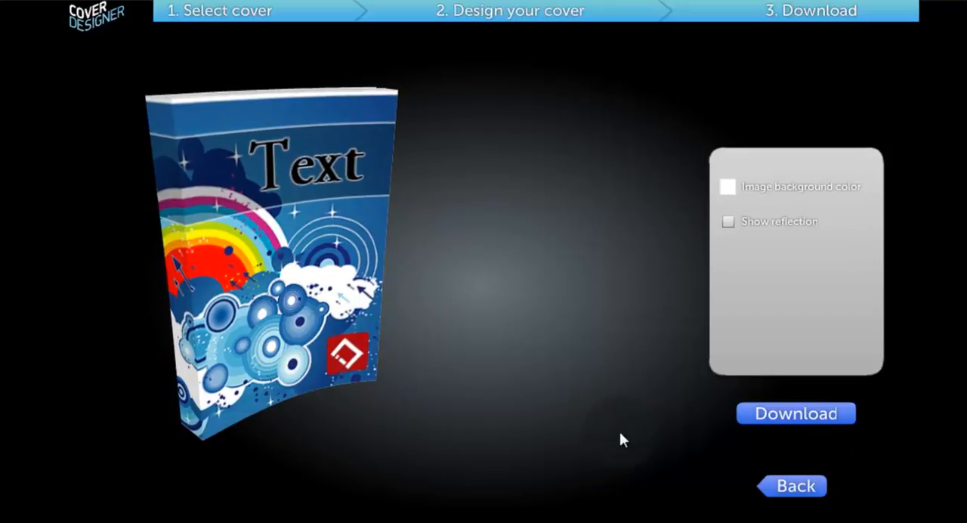
left_click(790, 493)
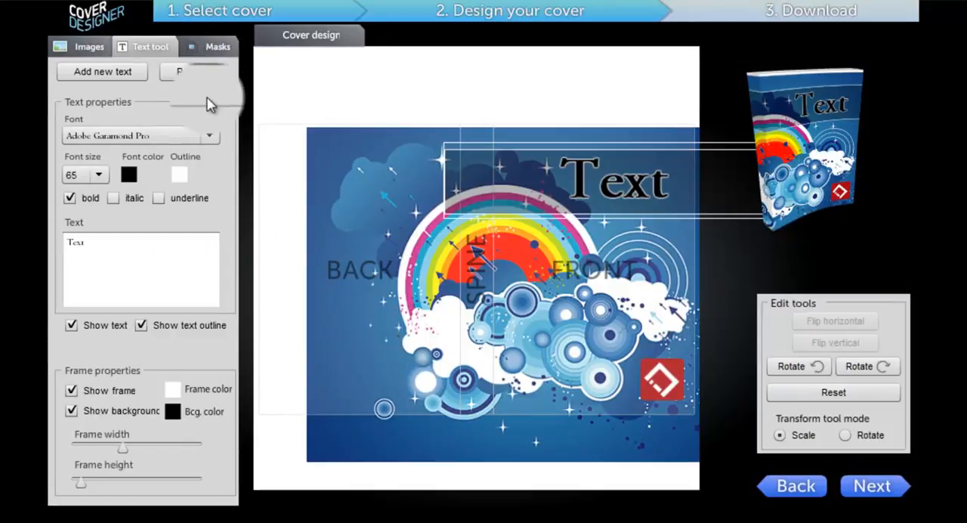
Browse the available masks, enable the thin strip mask along the cover's top edge, and set its color to crimson red
left_click(213, 47)
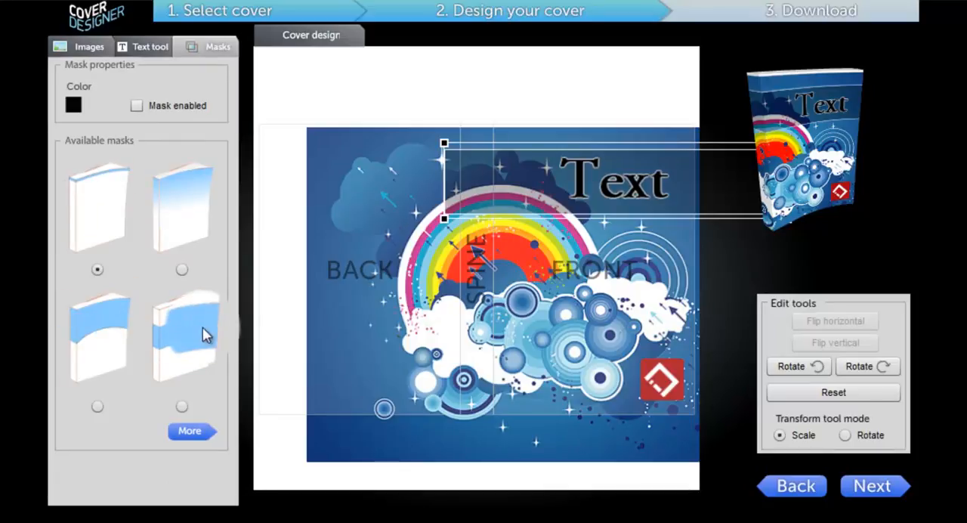
left_click(192, 432)
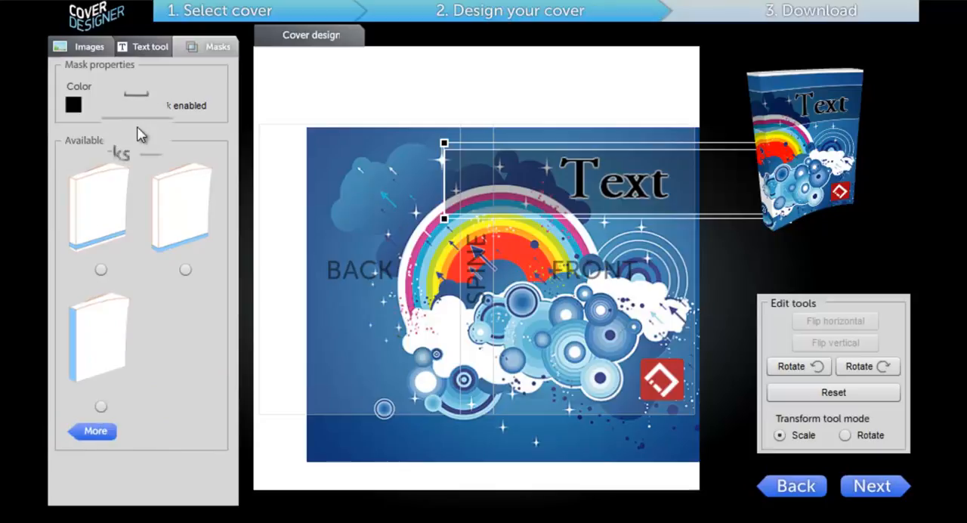
left_click(89, 435)
left_click(161, 111)
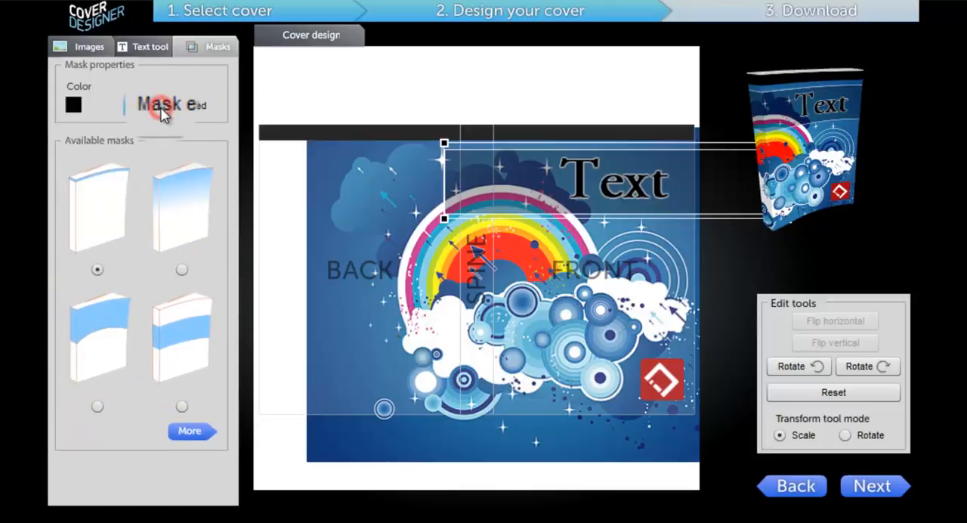
left_click(73, 109)
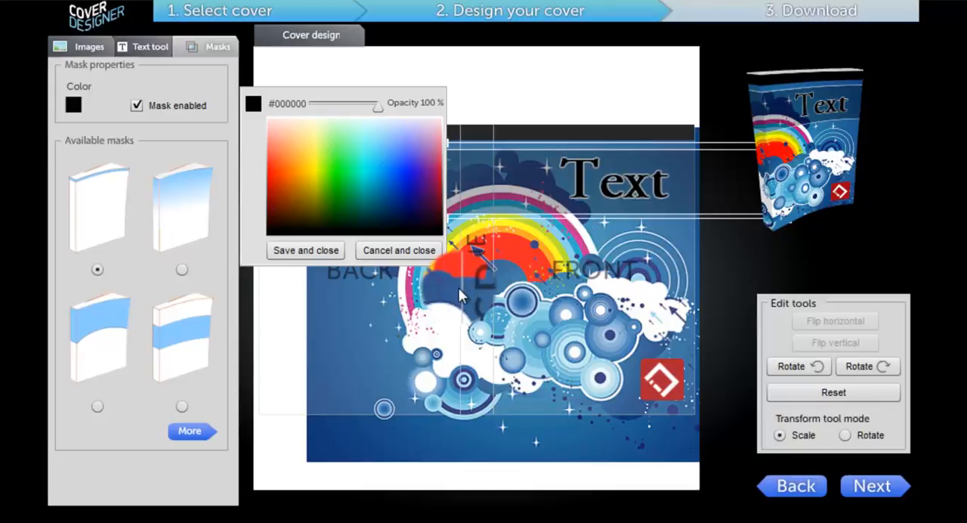
left_click_drag(272, 155, 275, 167)
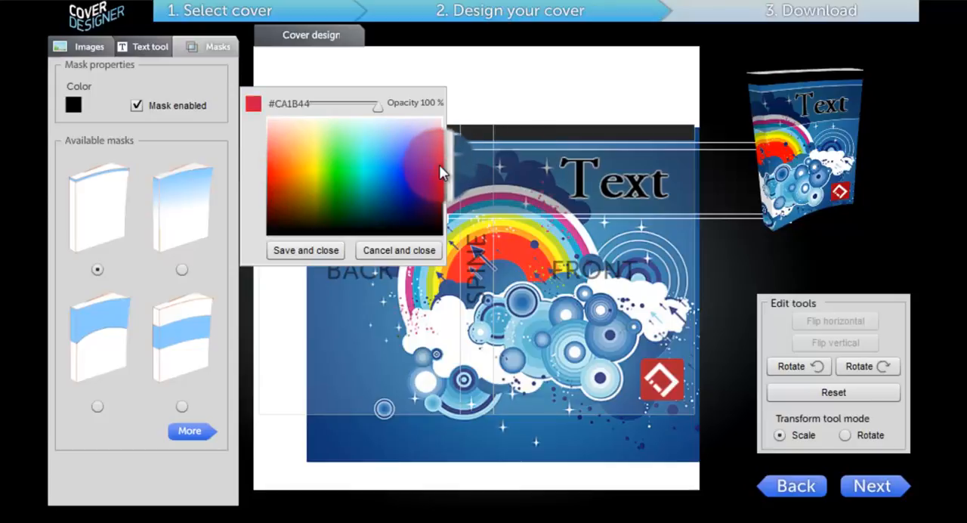
left_click(306, 250)
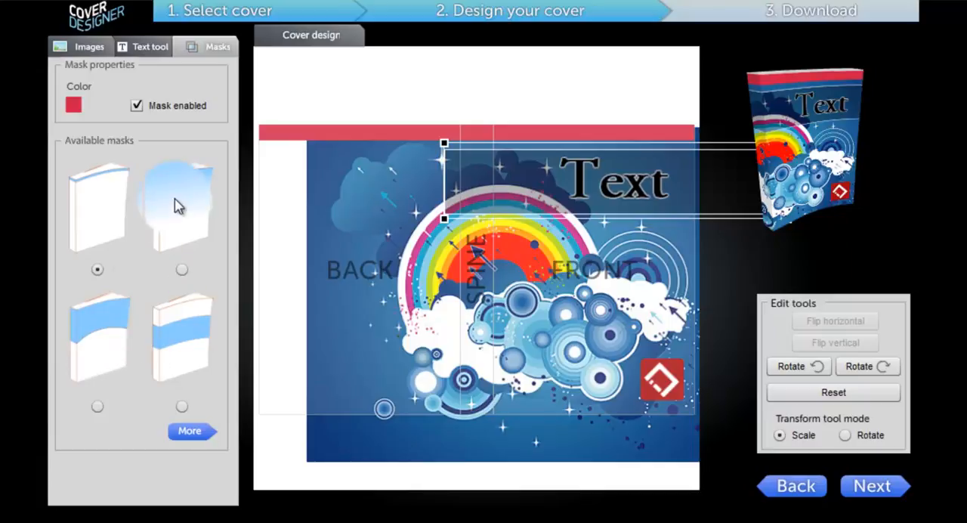
Try the gradient mask fading down from the cover's top edge in the download preview, then disable the mask
left_click(181, 265)
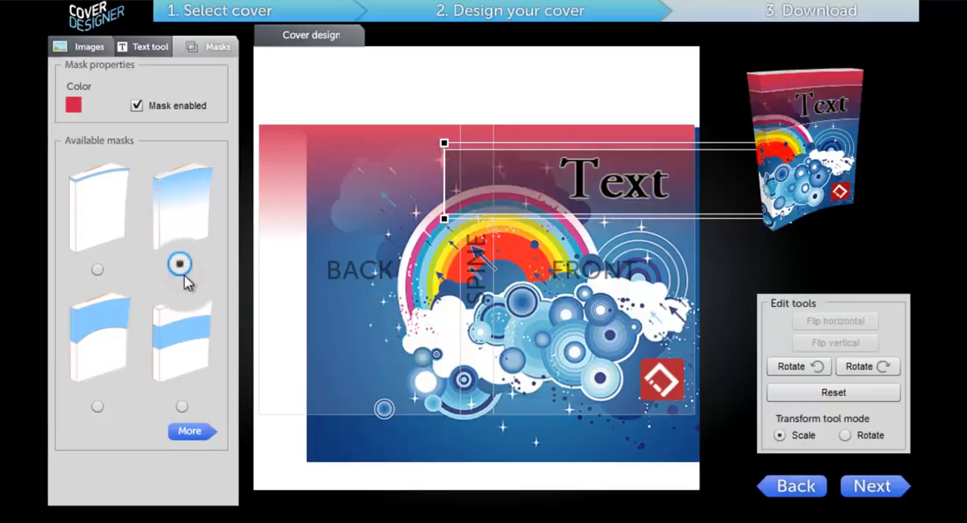
left_click(881, 491)
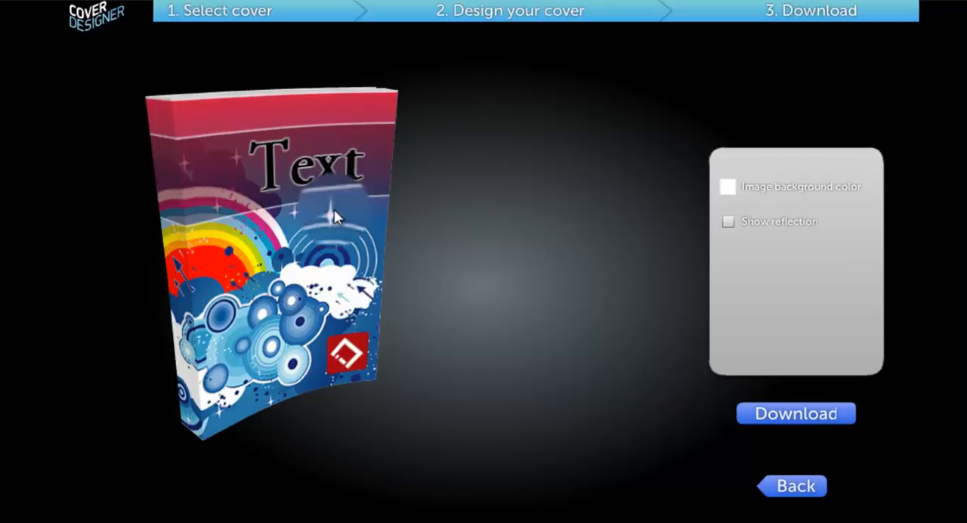
left_click(794, 495)
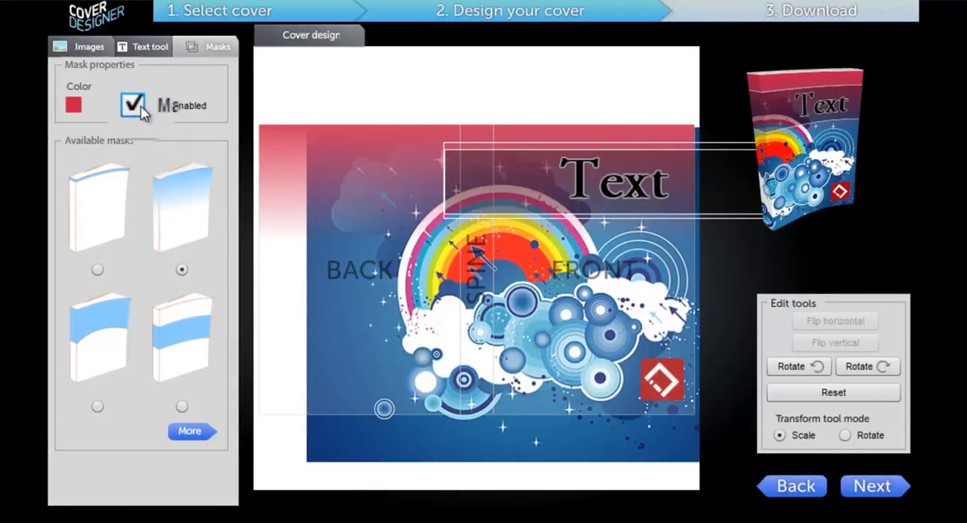
left_click(136, 105)
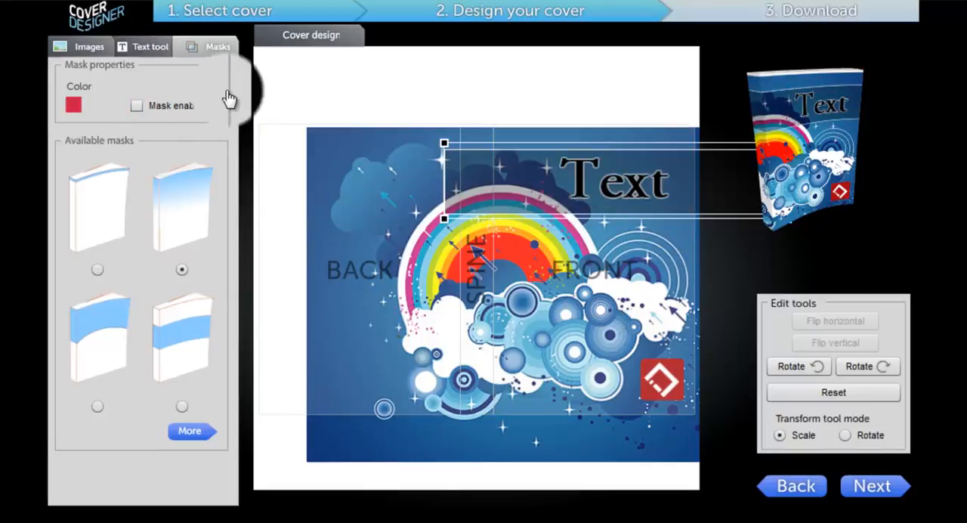
Go to the download page and save white as the image background color
left_click(857, 493)
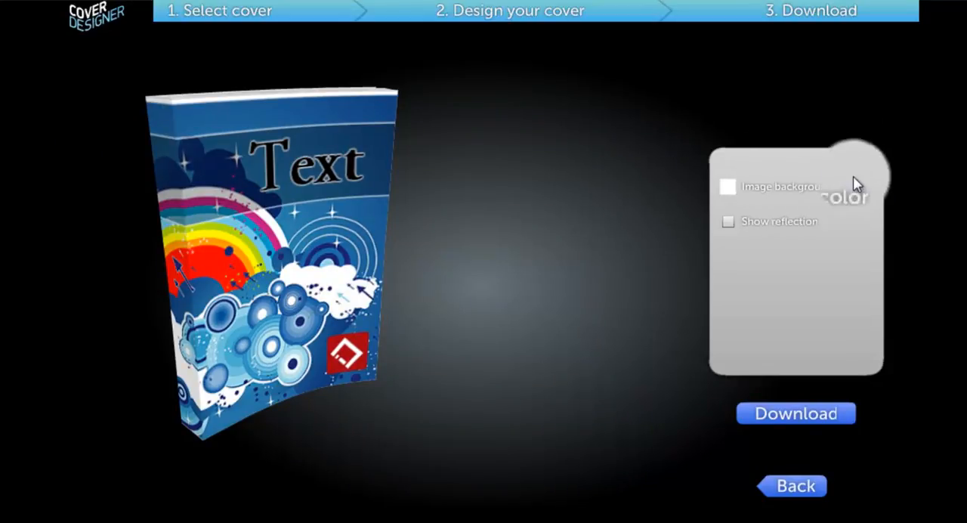
left_click(724, 199)
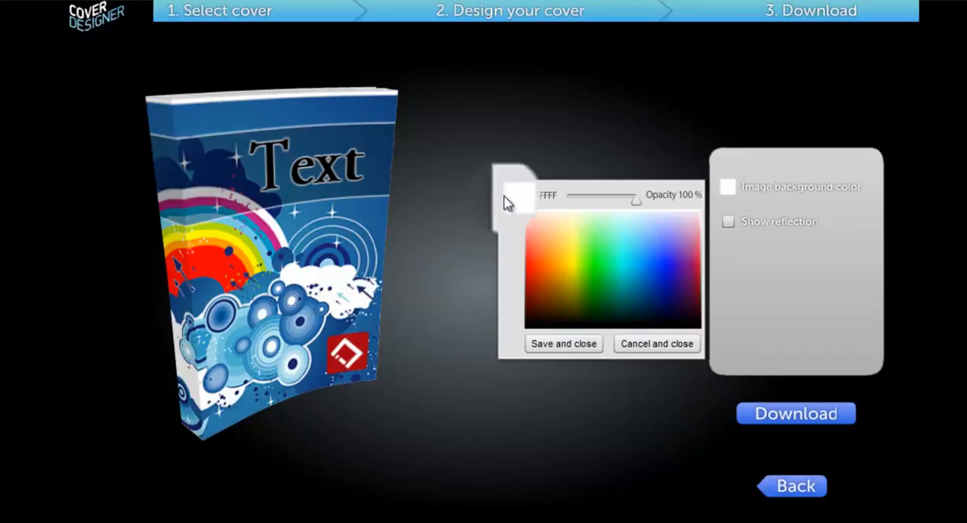
left_click(565, 349)
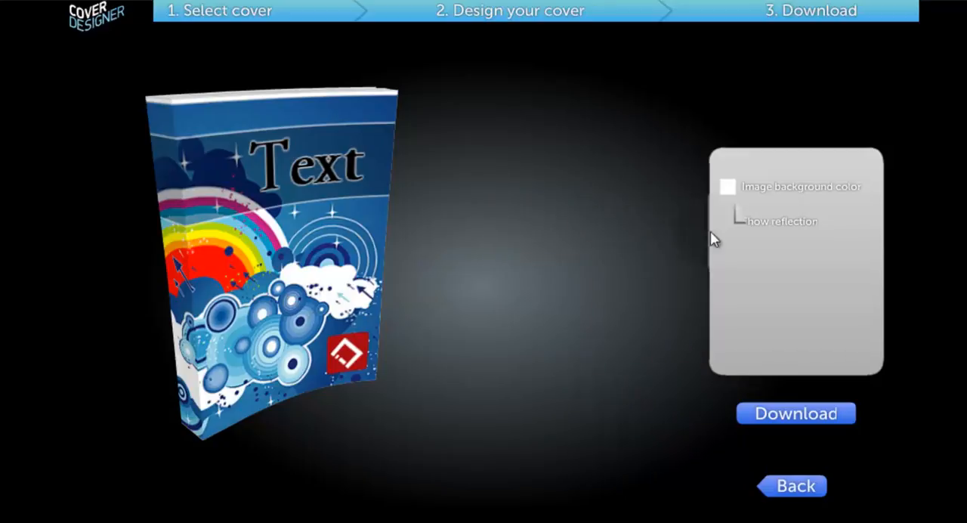
Turn on the book's reflection, rotate the book slightly to inspect it, and turn the reflection off again
left_click(728, 222)
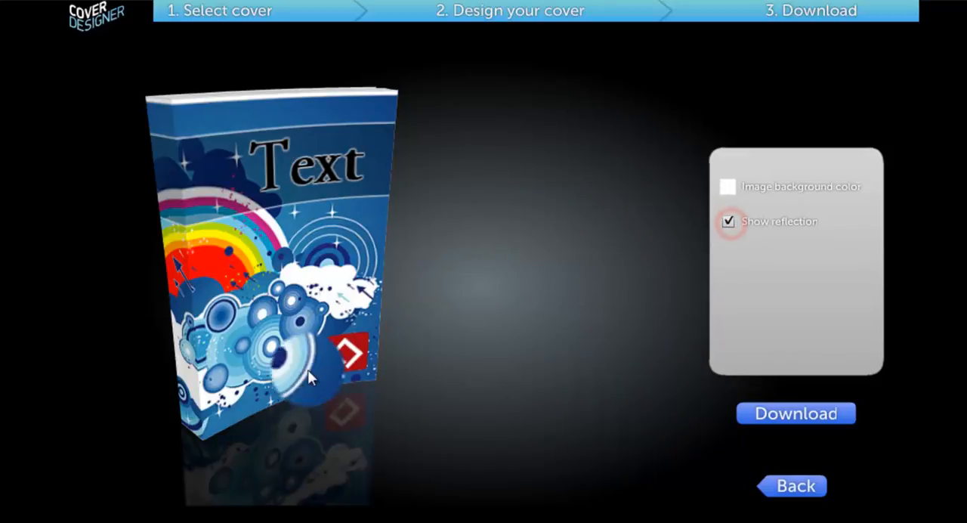
left_click_drag(240, 315, 209, 309)
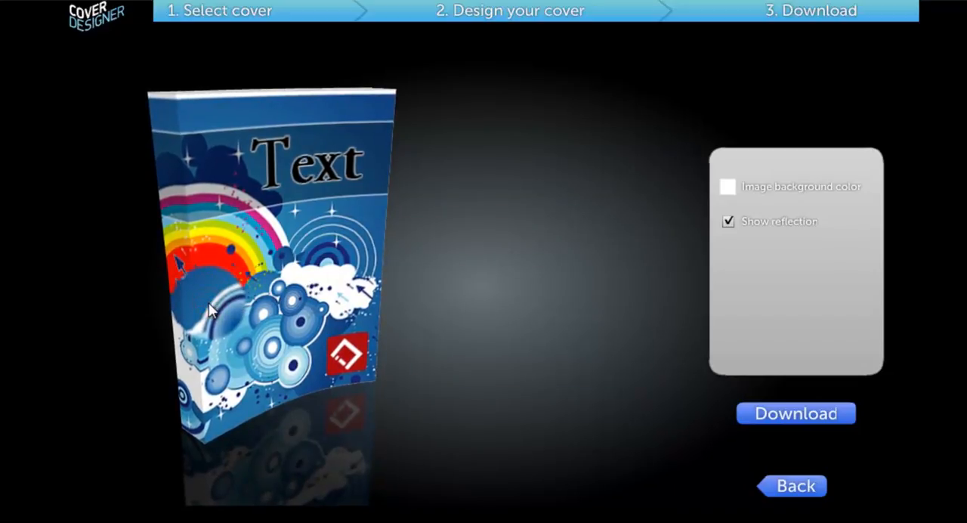
left_click(729, 221)
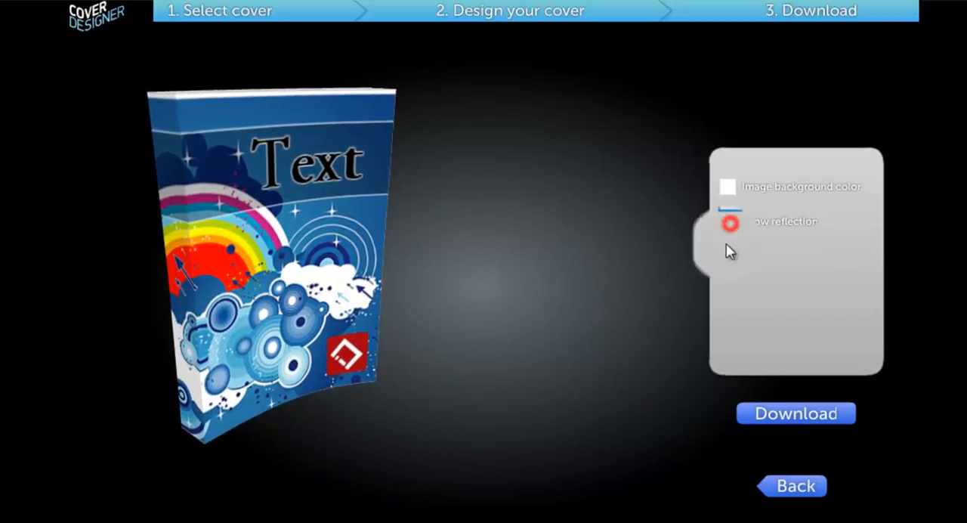
Download the cover as My Cover Design into the resources folder, replacing the existing file
left_click(795, 420)
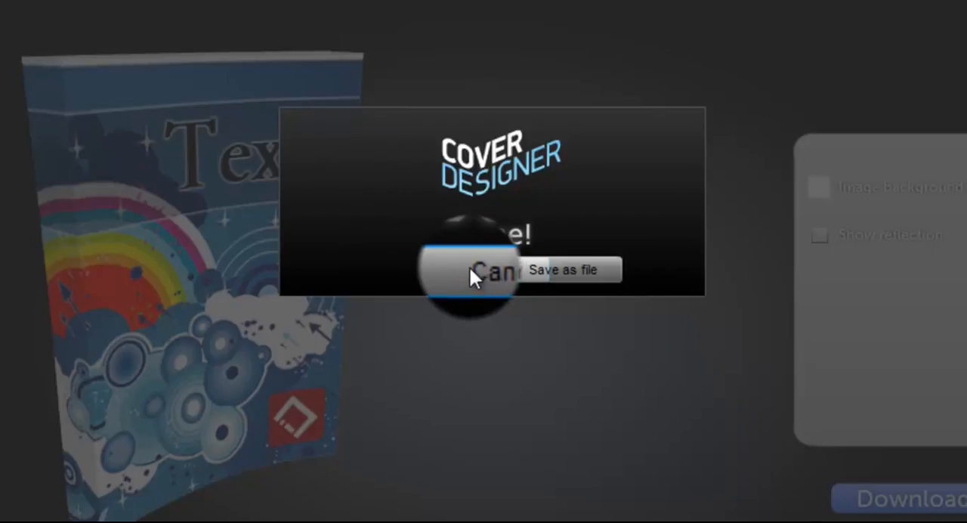
left_click(601, 270)
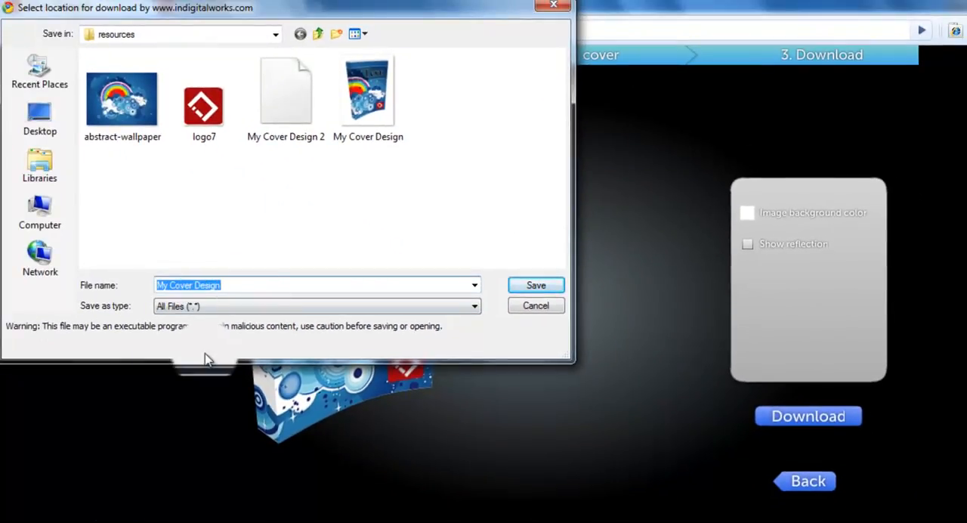
left_click(536, 286)
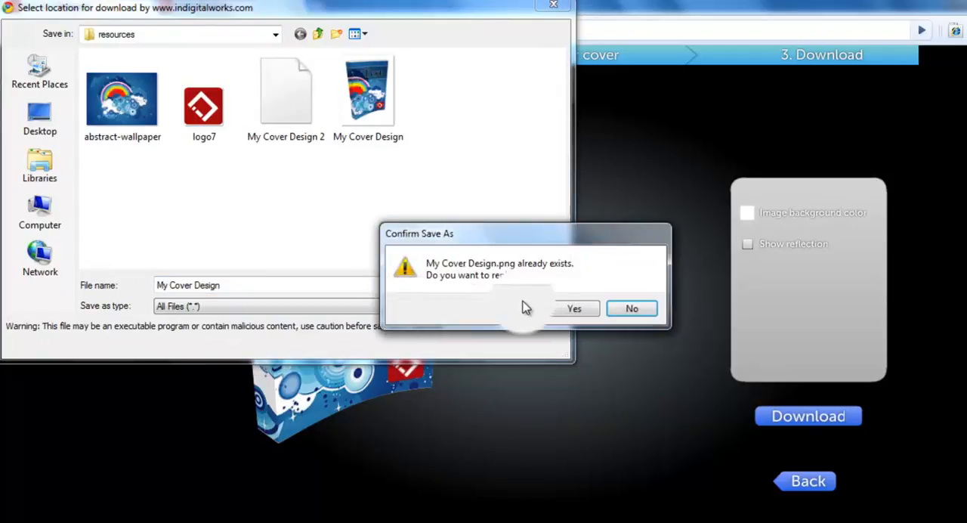
left_click(569, 310)
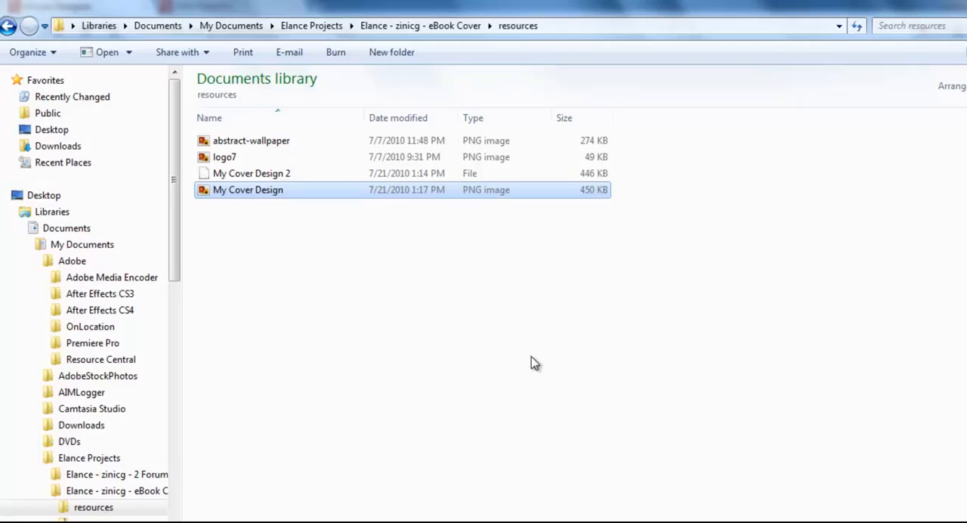
Open the saved My Cover Design image from the resources folder to check it, and close the viewer
left_click(307, 331)
left_click(245, 194)
double_click(245, 194)
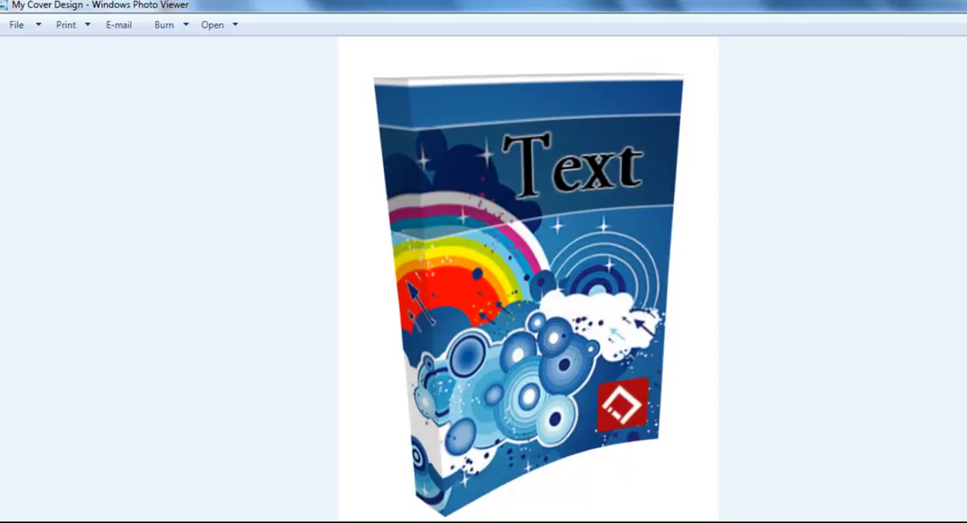
left_click(965, 4)
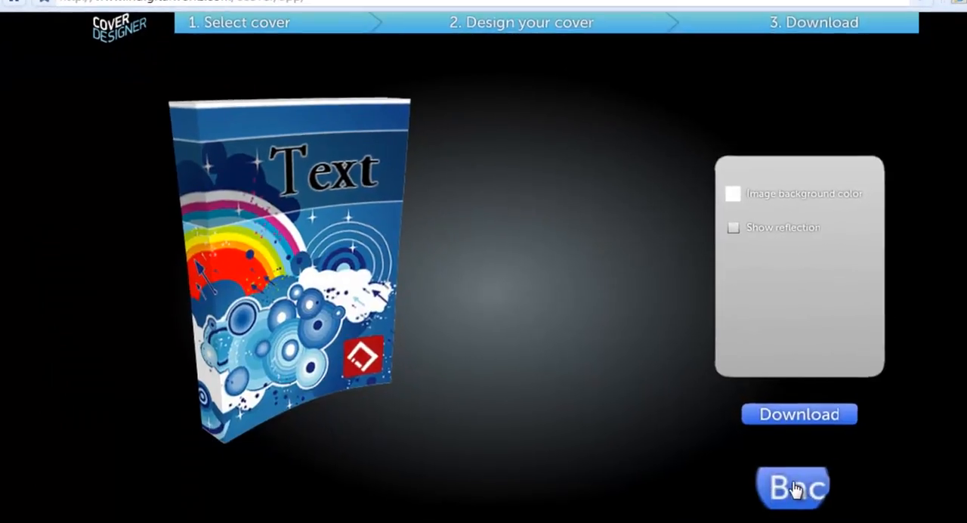
Return to the cover selection and switch the design to the square-cornered Software Box below the eBook
left_click(795, 489)
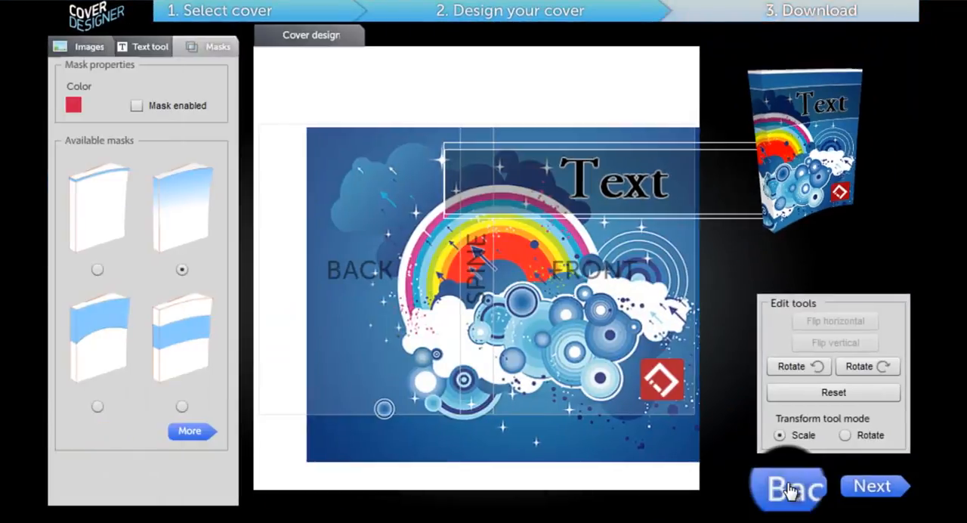
left_click(790, 489)
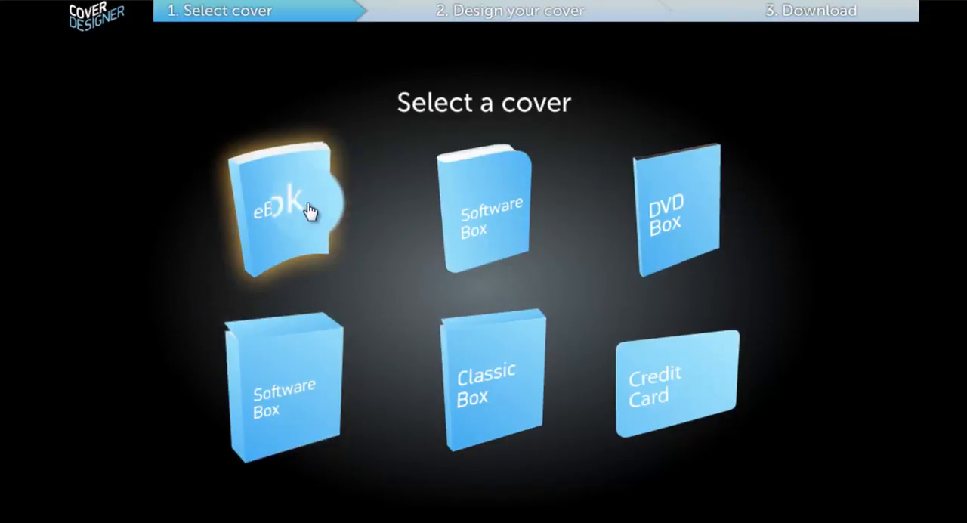
right_click(311, 394)
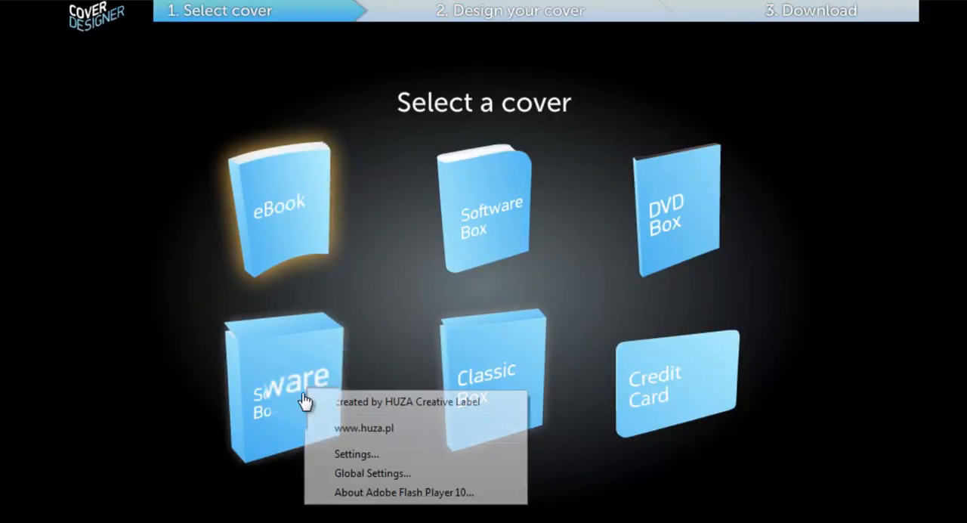
left_click(274, 401)
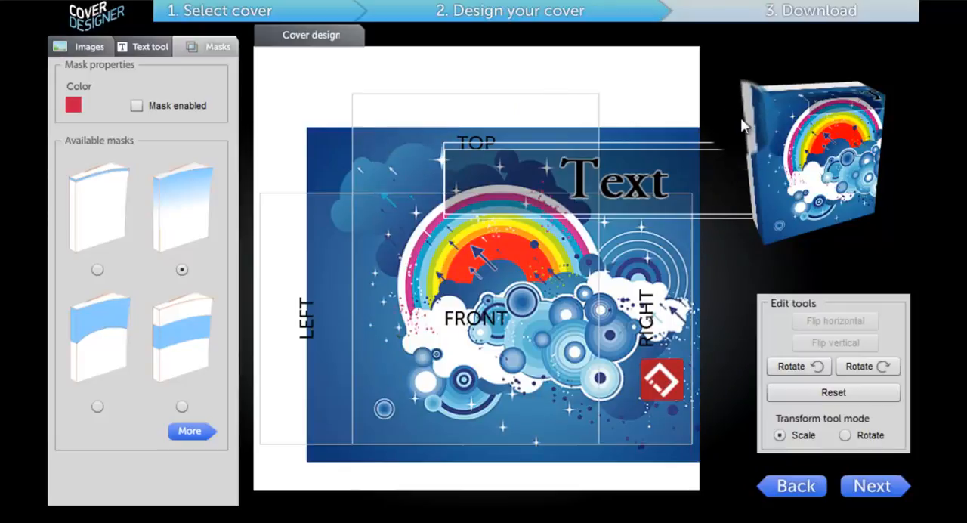
Shift the background image and the text frame down and to the left so the text sits on the box's front
left_click_drag(764, 168, 828, 217)
left_click_drag(461, 338, 405, 360)
left_click_drag(603, 208, 510, 256)
left_click_drag(458, 350, 416, 373)
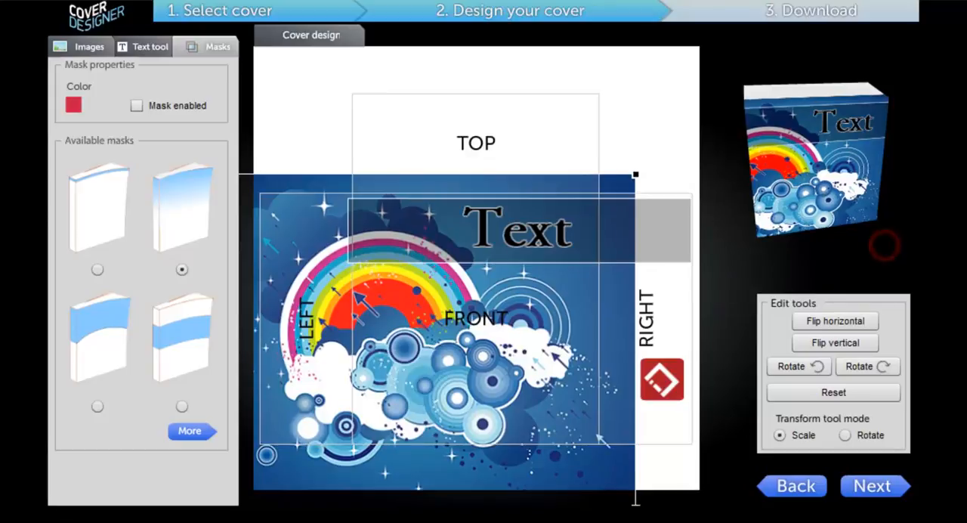
Change the cover type to DVD Box and show the DVD disc design
left_click(783, 486)
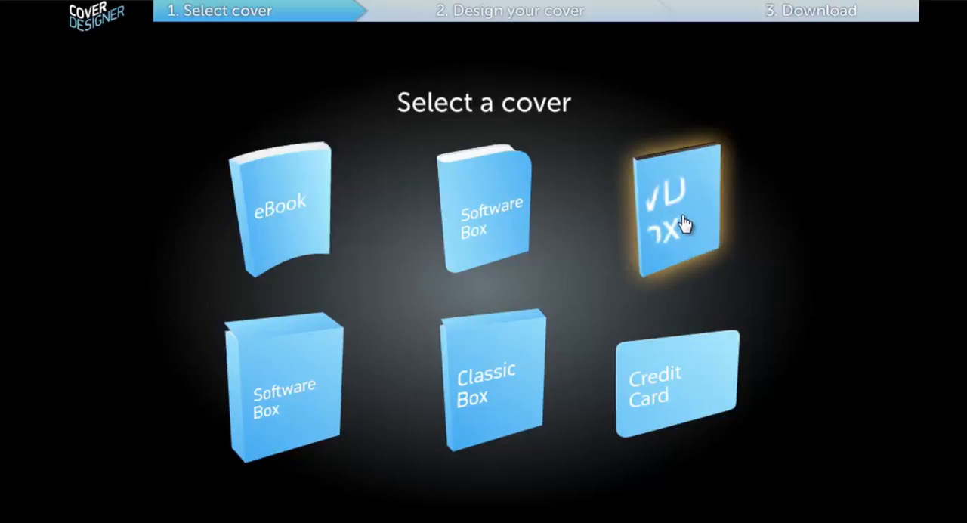
left_click(648, 215)
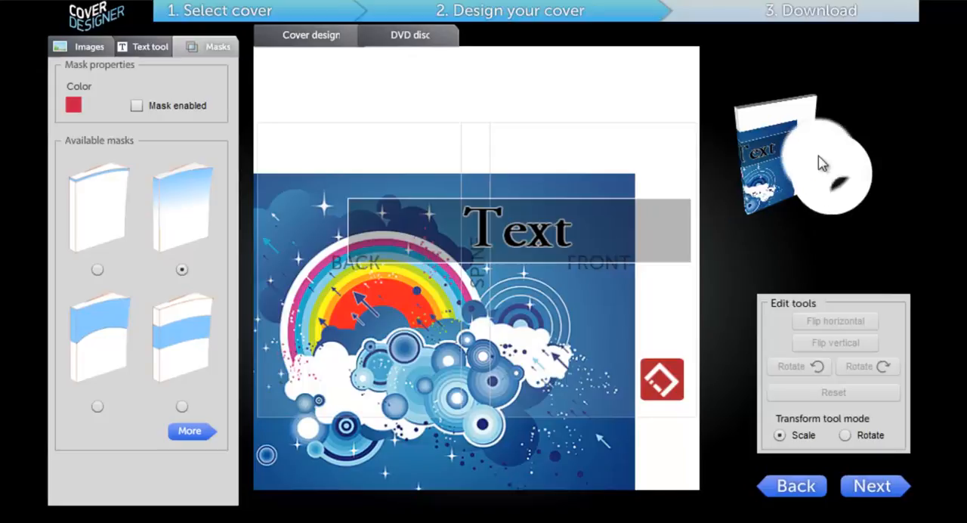
left_click(396, 42)
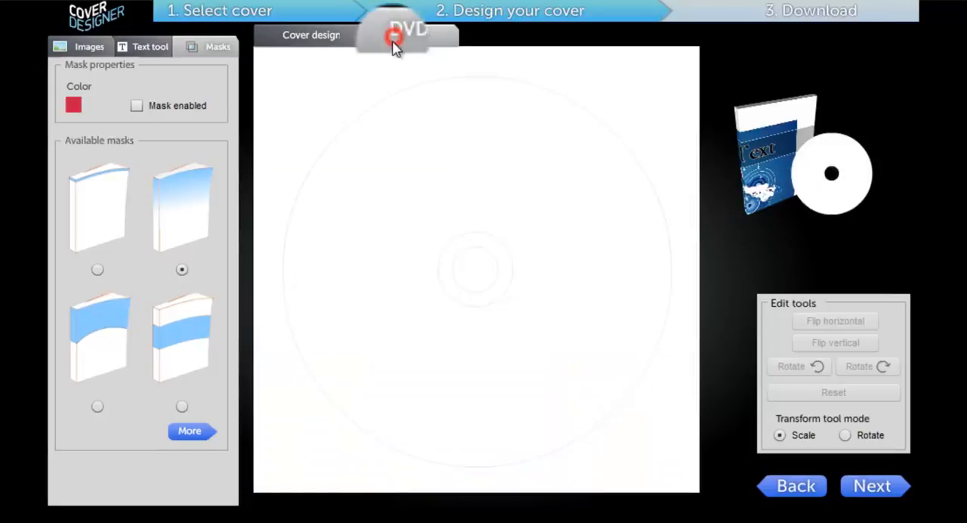
Load the abstract-wallpaper image as the DVD disc image, then enlarge it slightly and shift it down on the disc
left_click(83, 47)
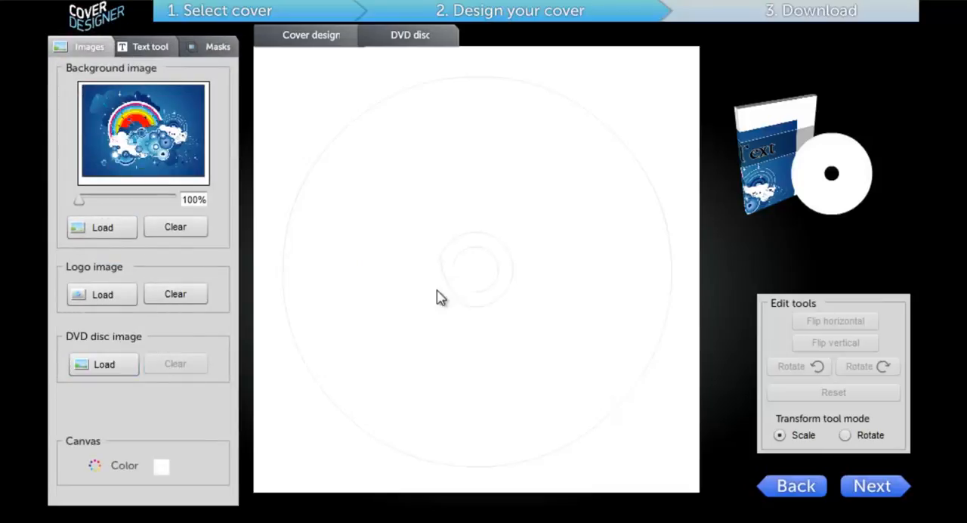
left_click(91, 365)
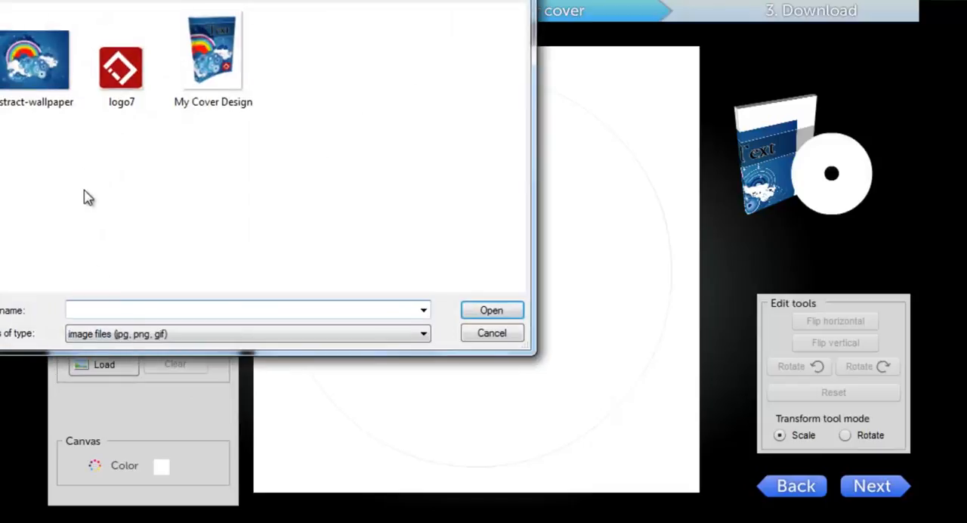
left_click(28, 60)
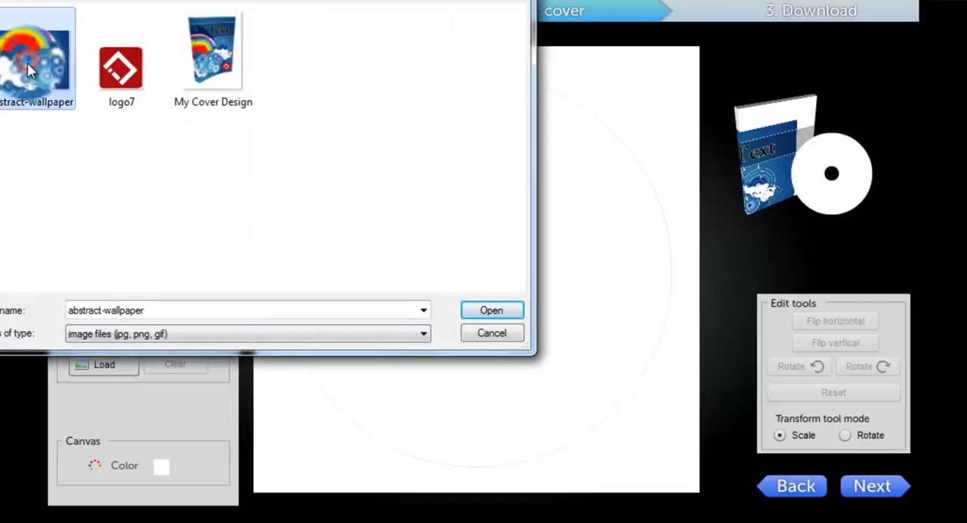
left_click(505, 316)
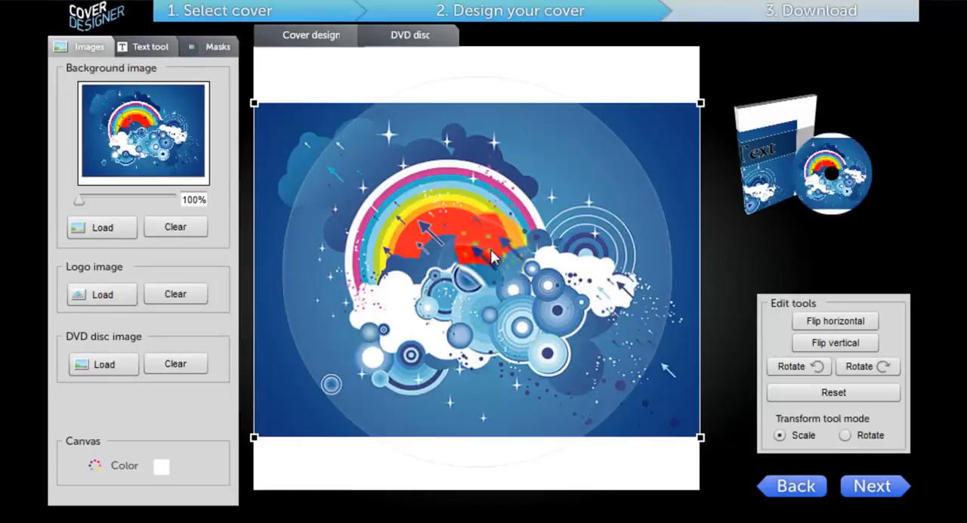
left_click_drag(703, 101, 705, 75)
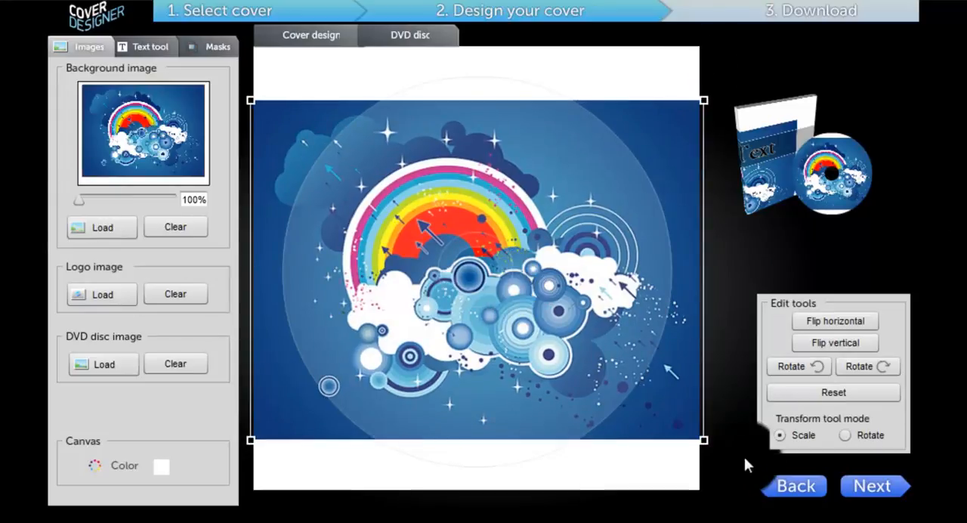
left_click_drag(441, 204, 450, 226)
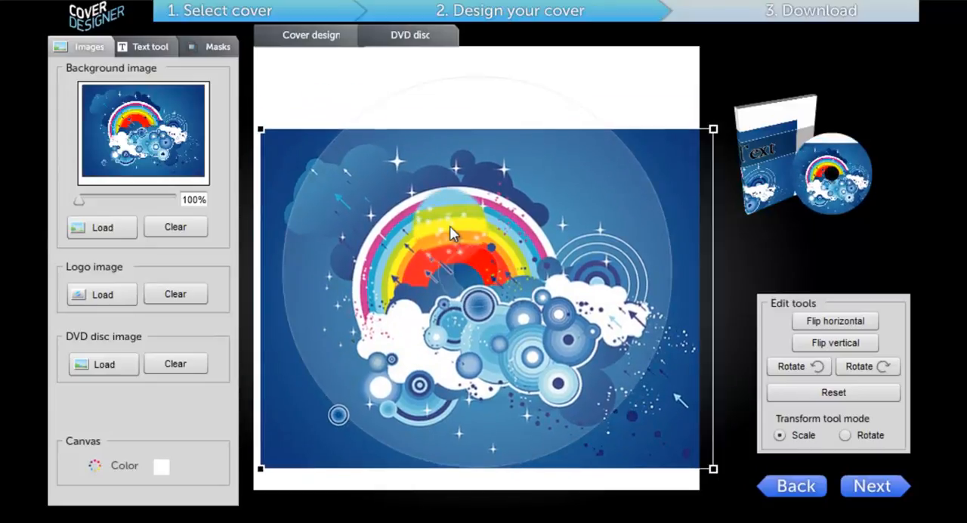
Shift the cover design's background image and text frame up and to the right to fit the DVD box front, and proceed to the download stage
left_click(312, 38)
left_click_drag(520, 341, 588, 308)
left_click_drag(590, 245, 643, 196)
left_click_drag(589, 261, 600, 233)
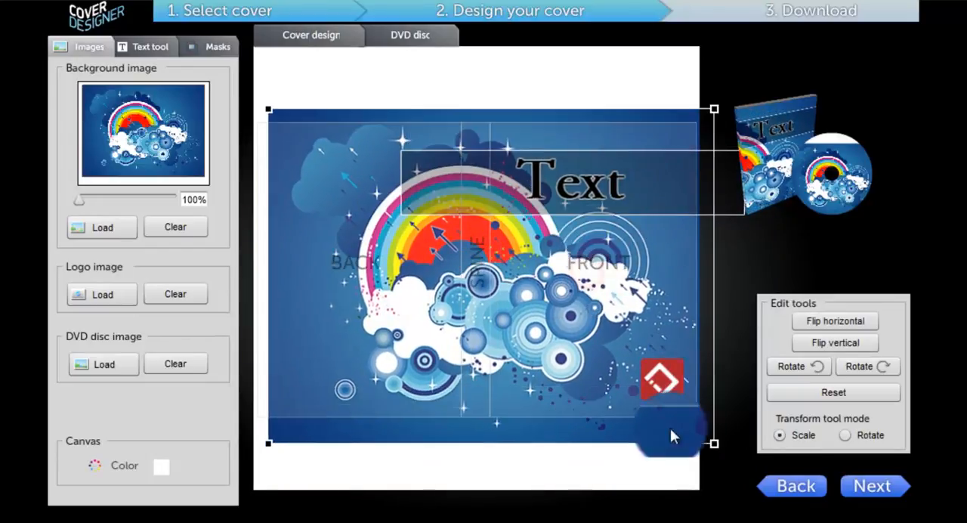
left_click(880, 484)
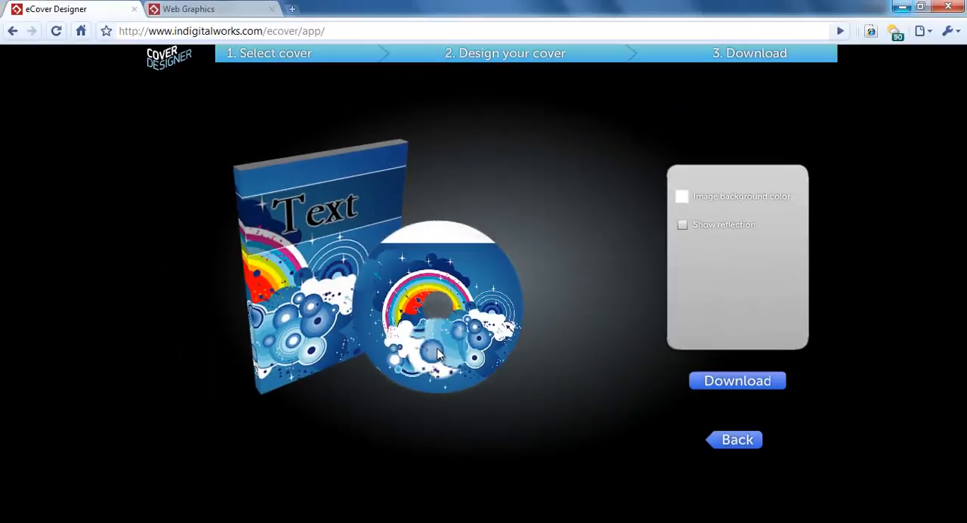